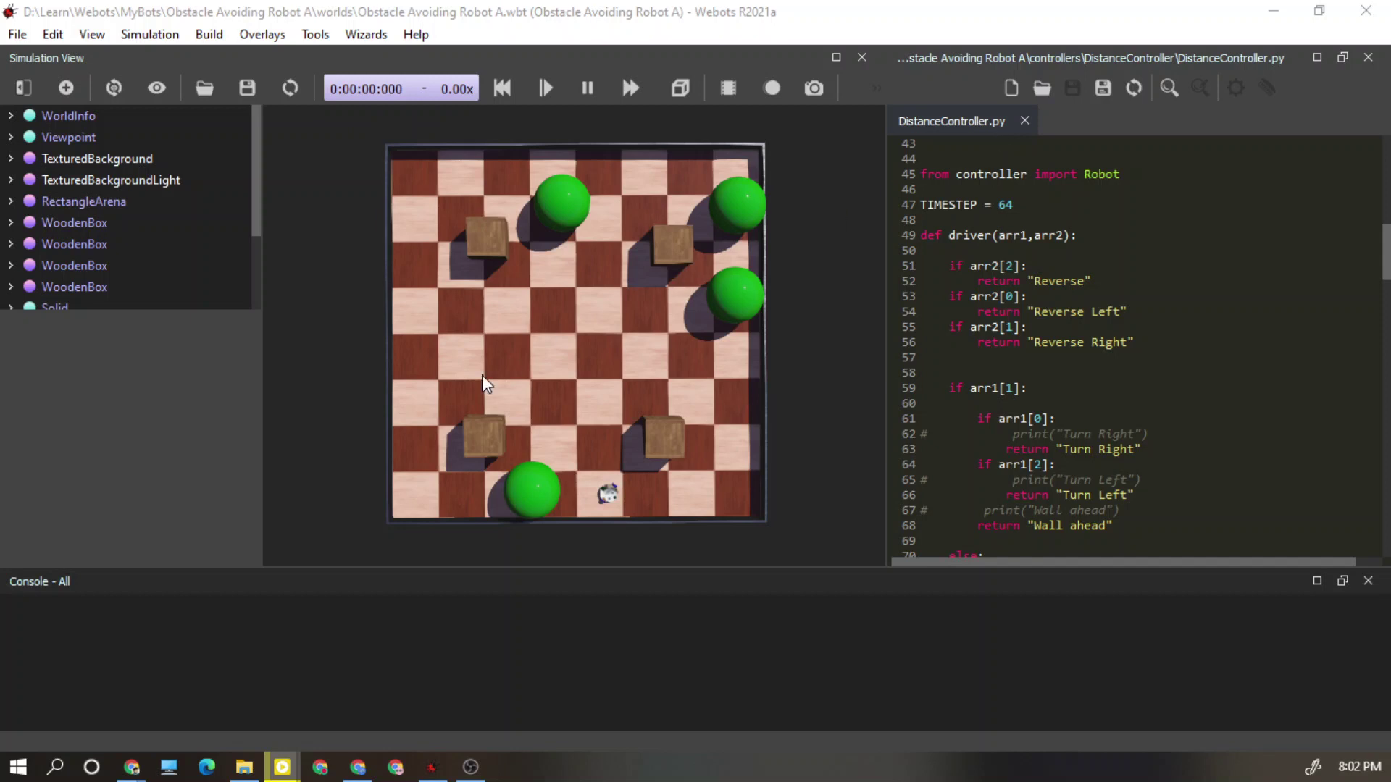
# Step: Switch to Chrome and search Google for python
pyautogui.click(56, 761)
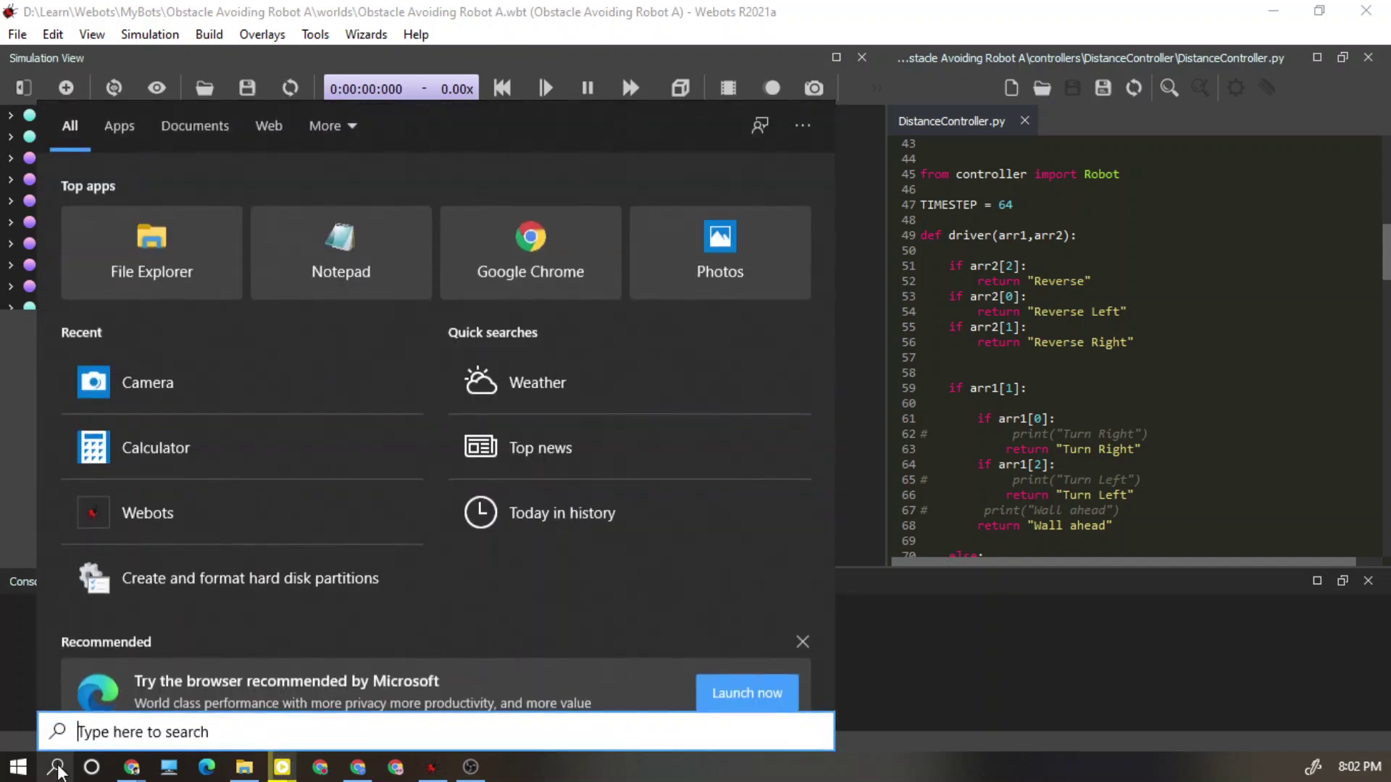
pyautogui.write('p')
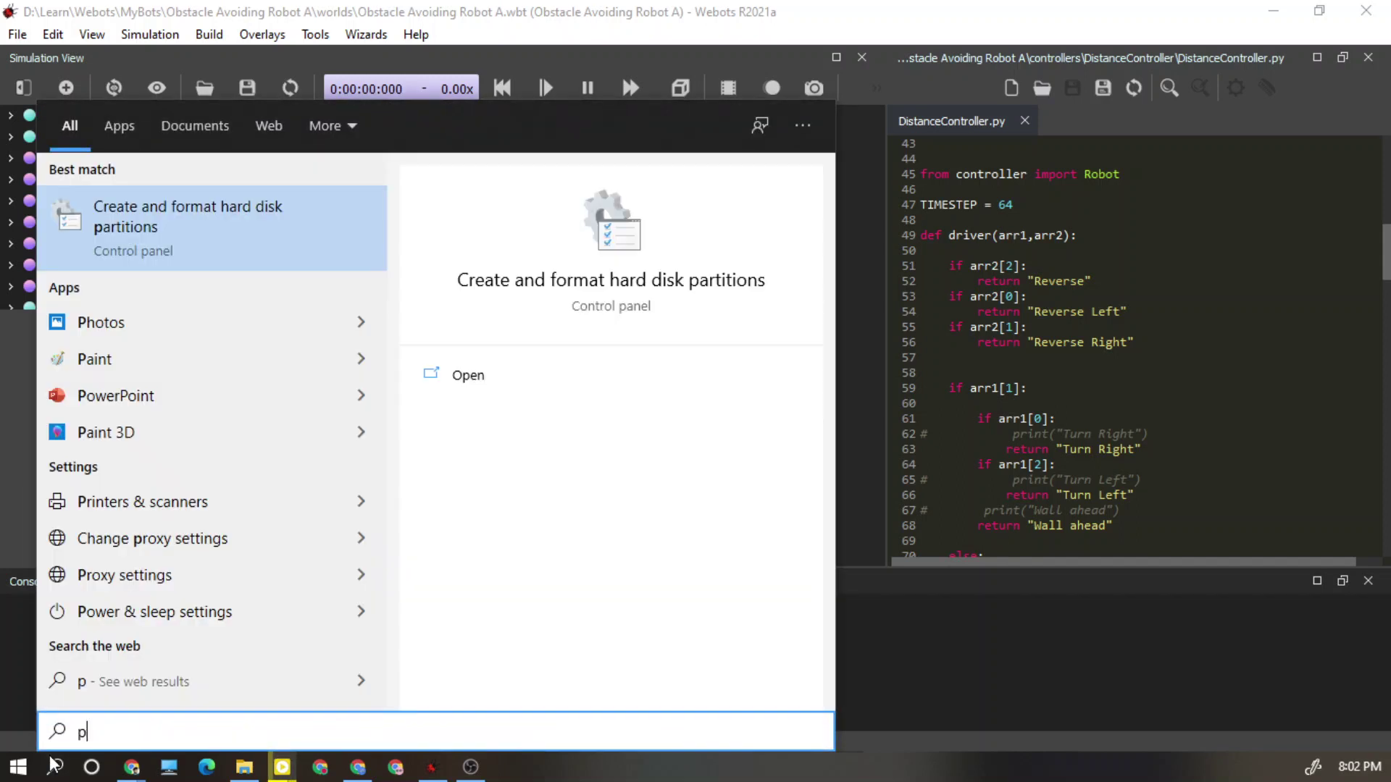
pyautogui.write('ython')
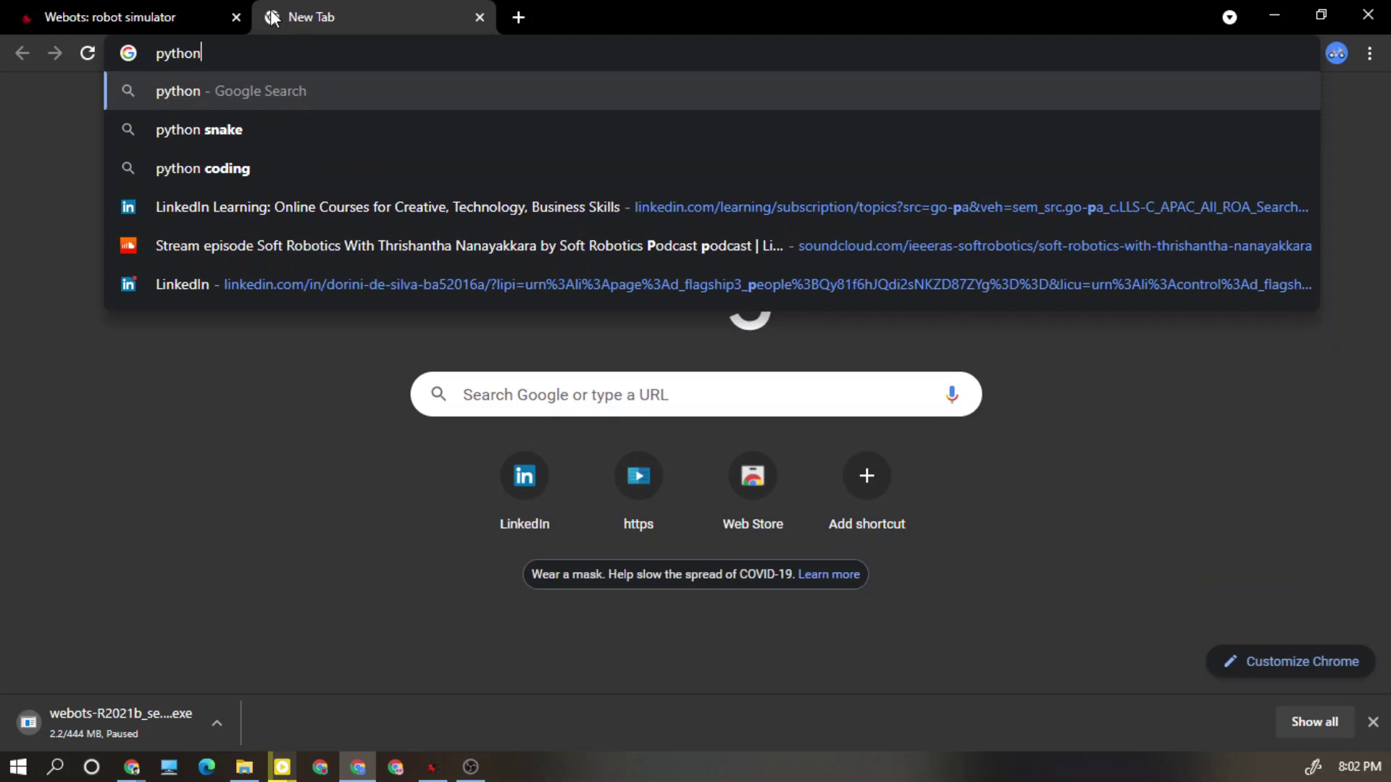
pyautogui.press('Return')
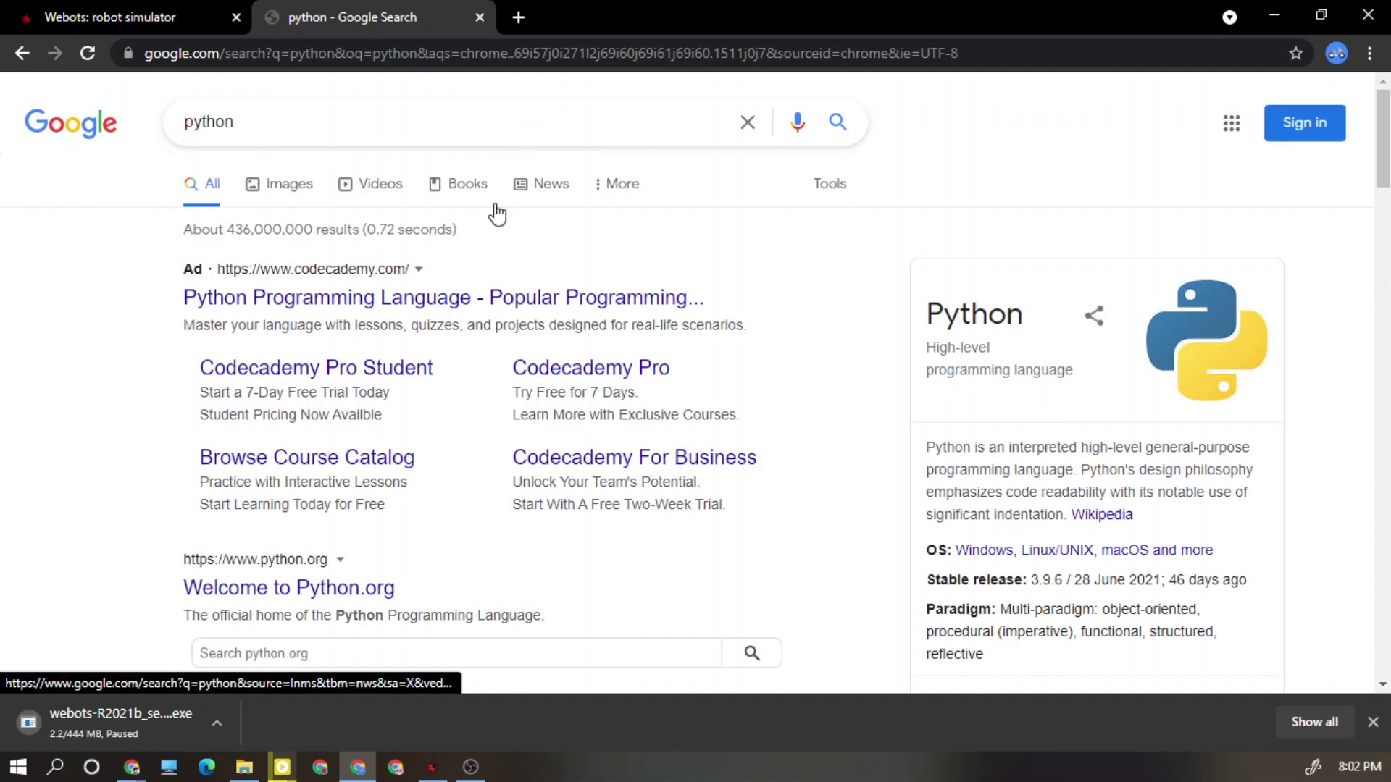
pyautogui.click(449, 312)
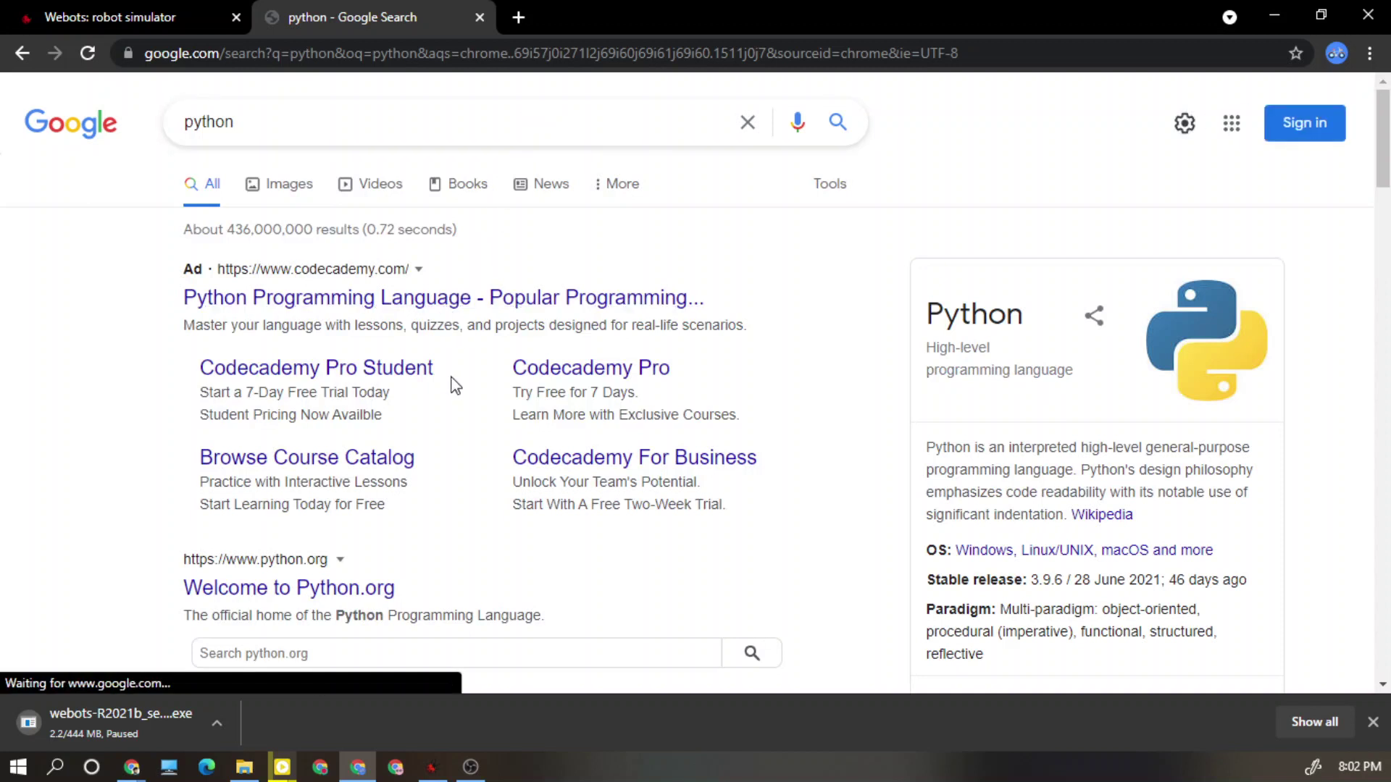
pyautogui.click(368, 301)
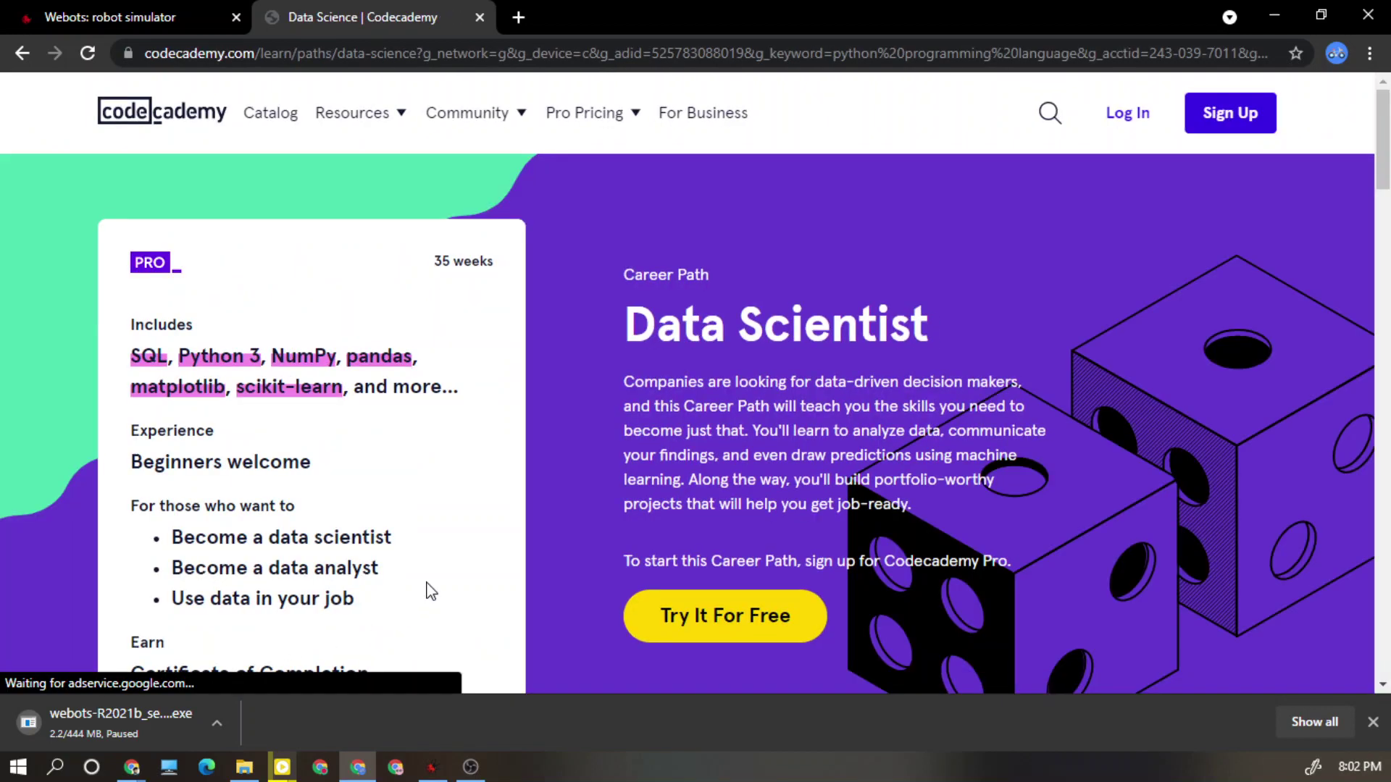
pyautogui.click(22, 53)
# Step: Open the Python.org site from the search results, view its download page for Python 3.9.6, and return to Webots
pyautogui.scroll(-7, 373, 323)
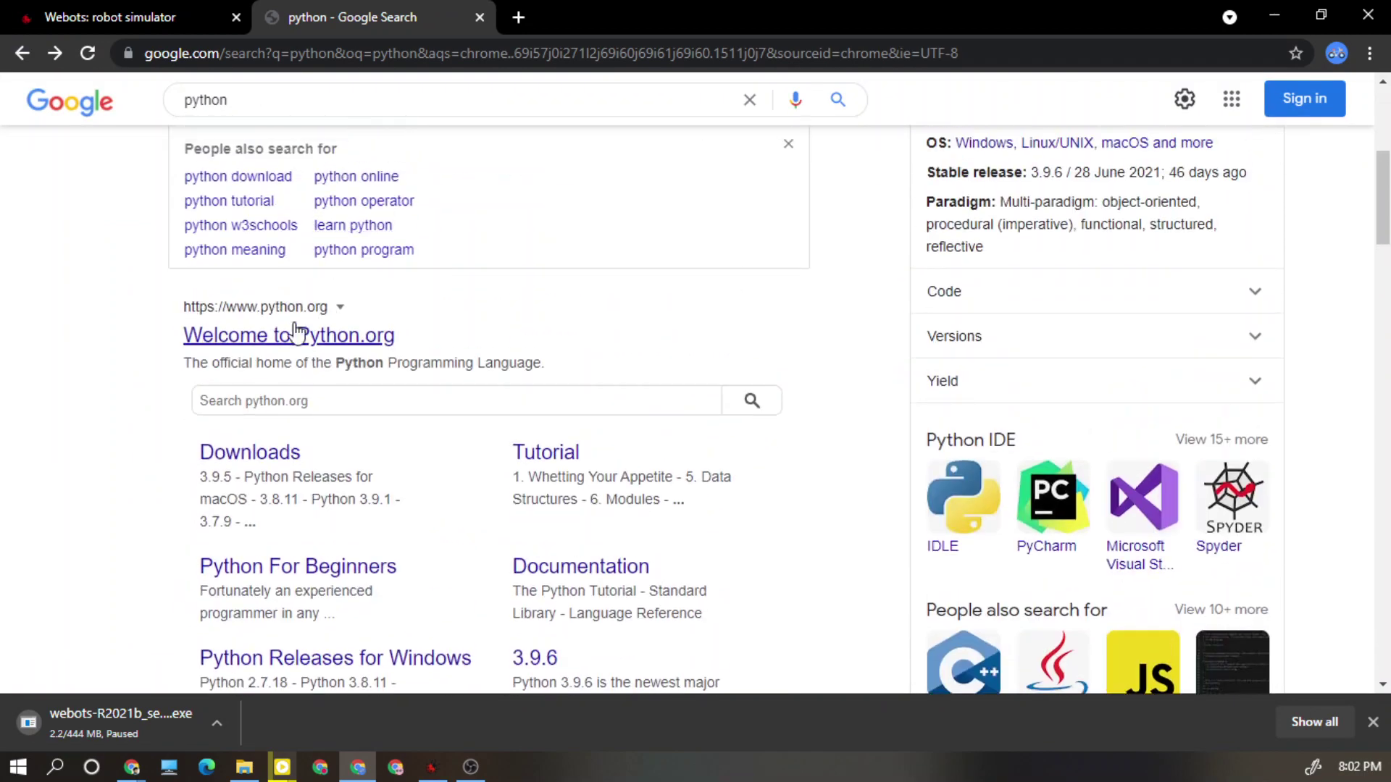
pyautogui.click(302, 342)
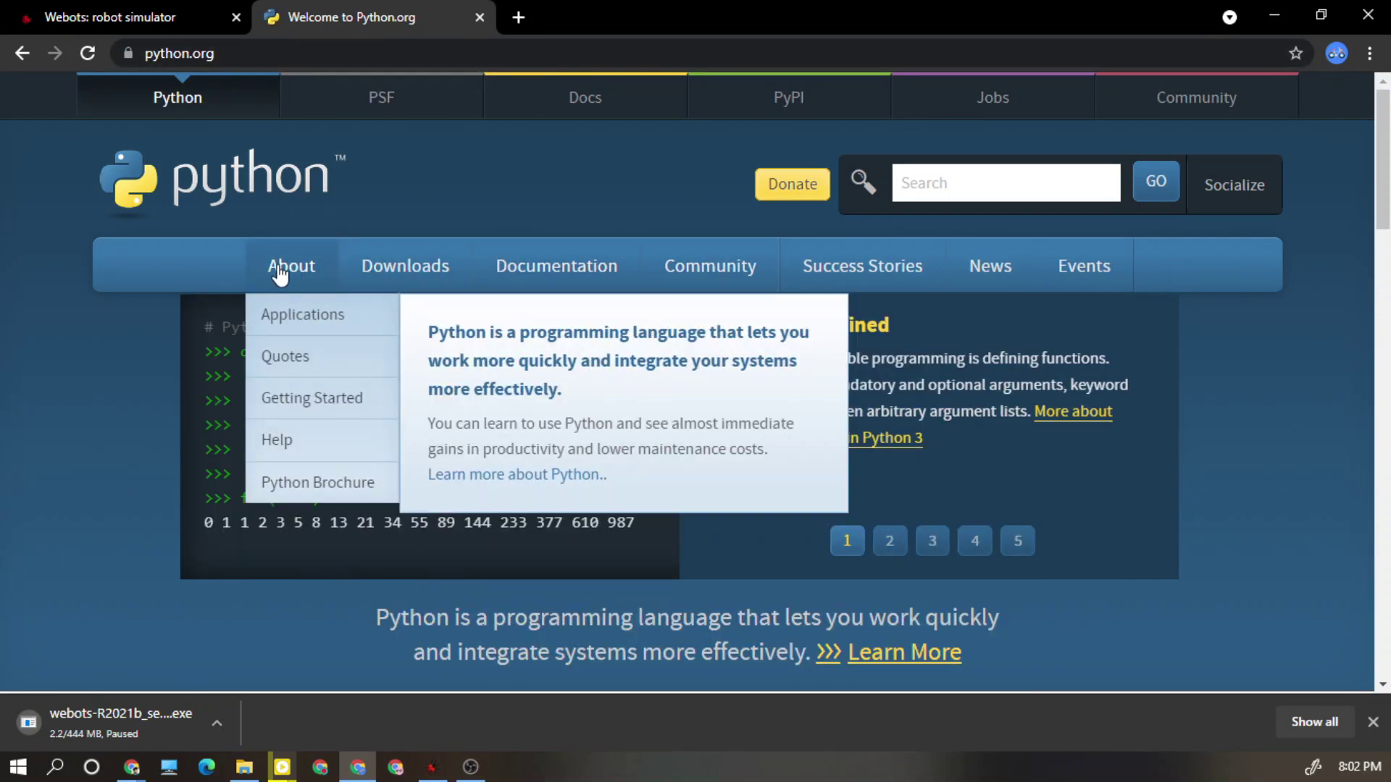
pyautogui.click(416, 274)
pyautogui.scroll(-2, 418, 274)
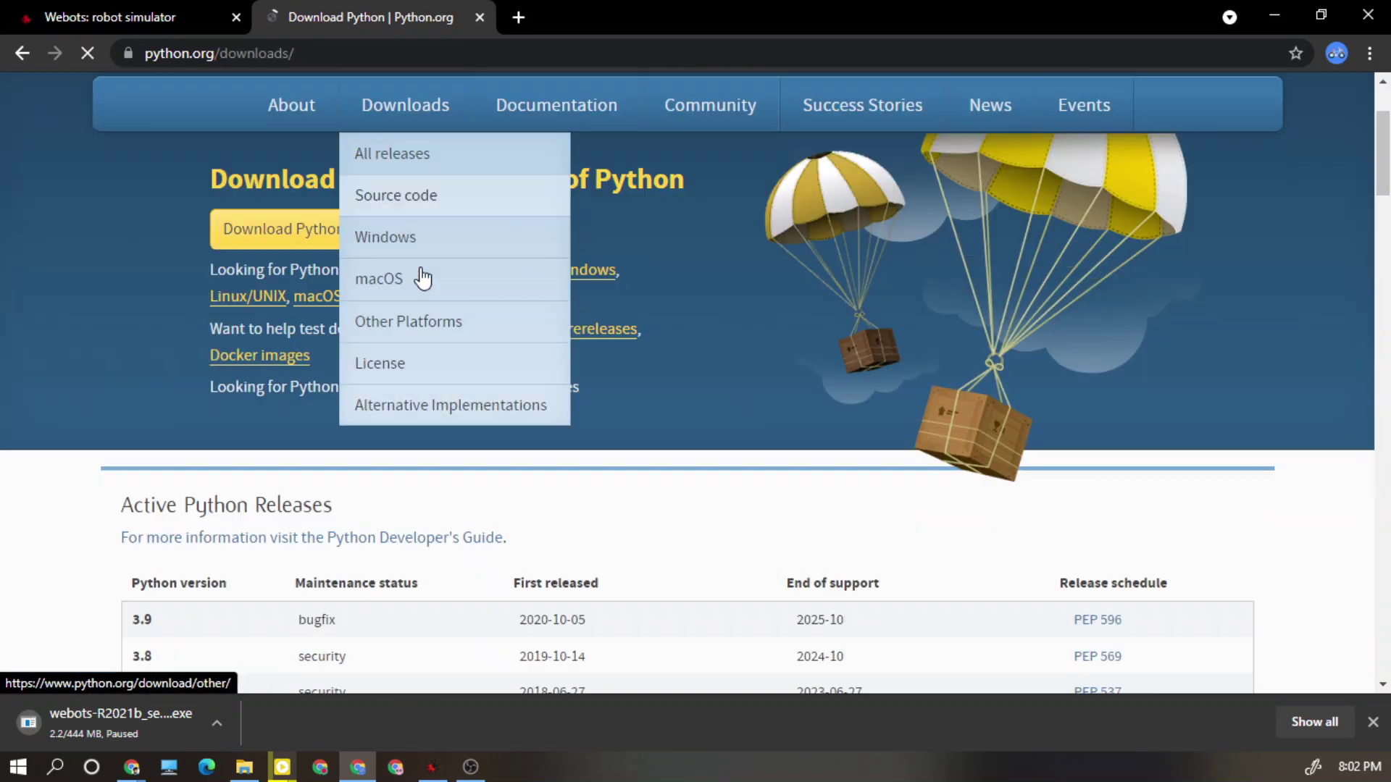
pyautogui.scroll(1, 724, 308)
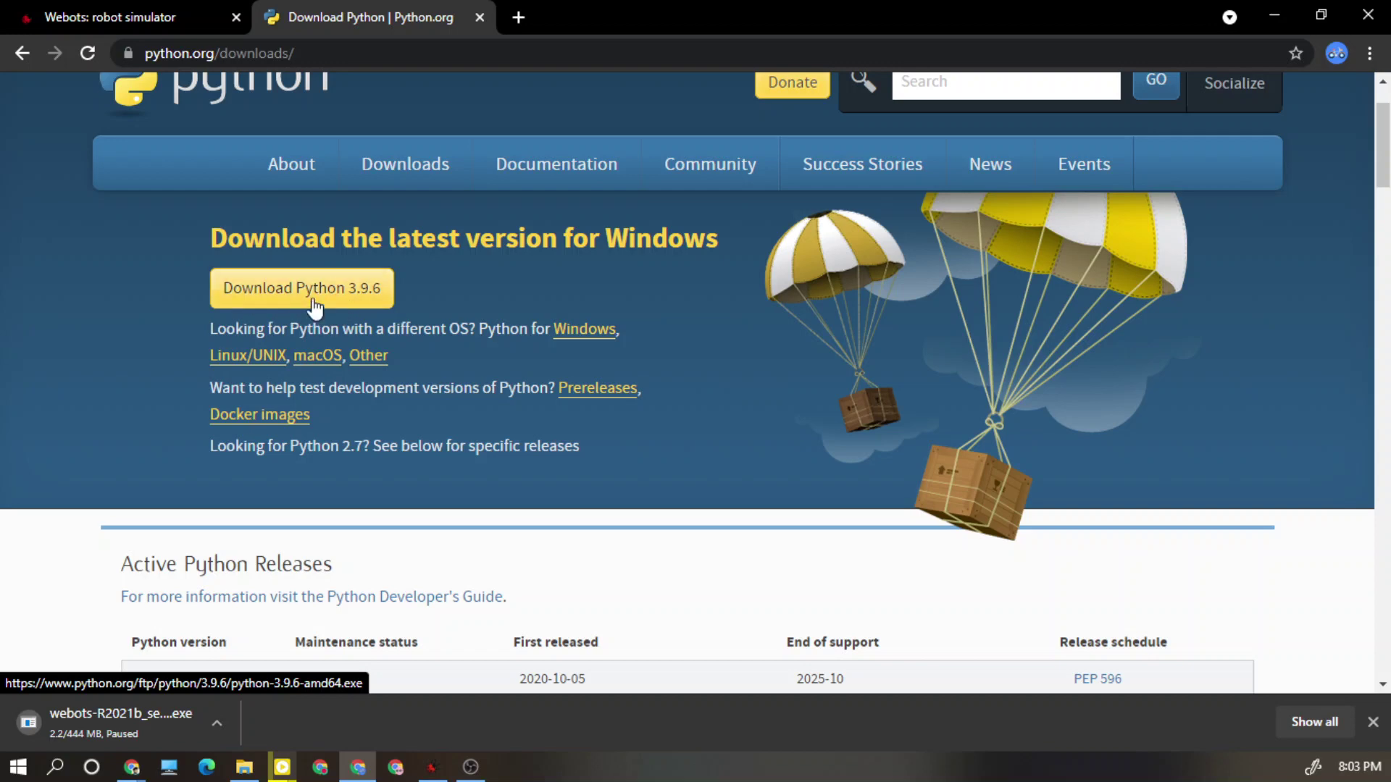
pyautogui.click(1384, 16)
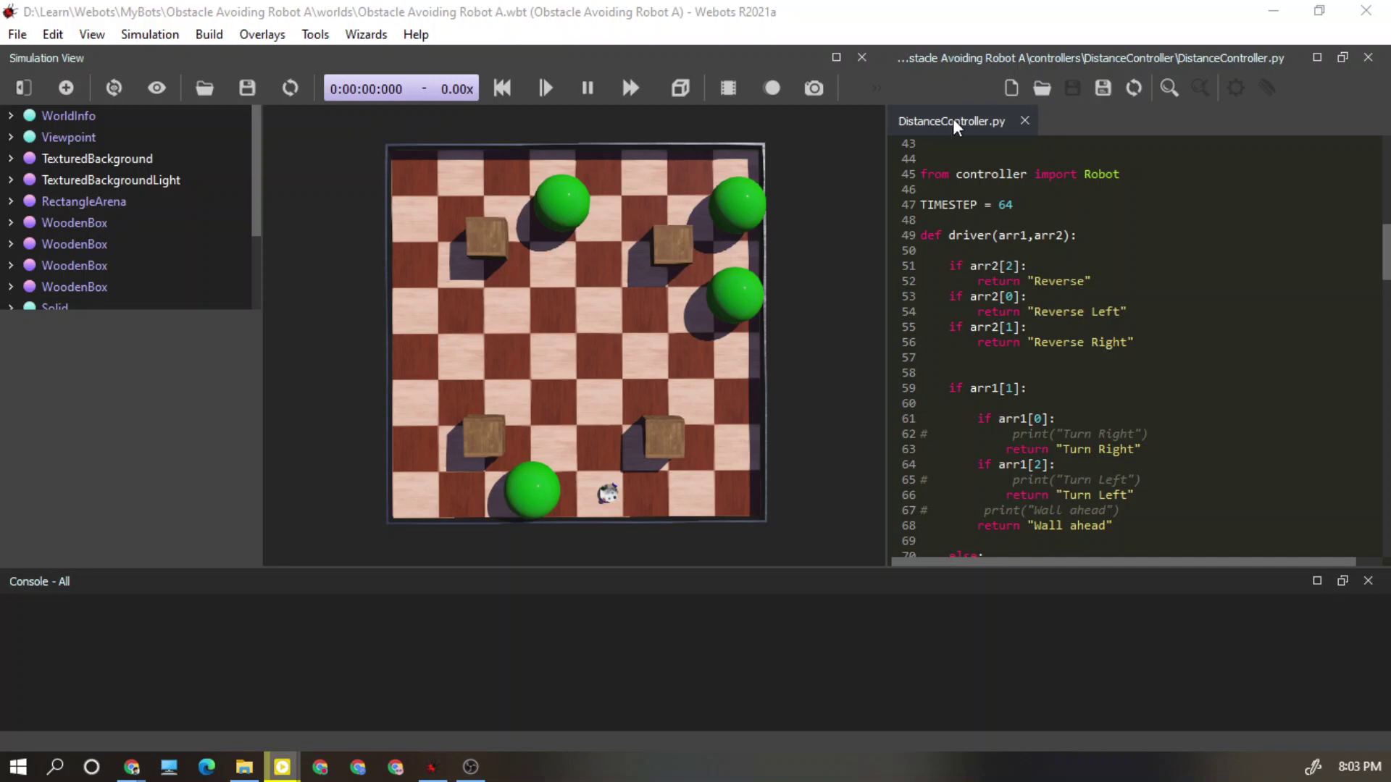
# Step: Run the obstacle-avoiding robot simulation in real time to test the Python controller, and pause it
pyautogui.click(583, 96)
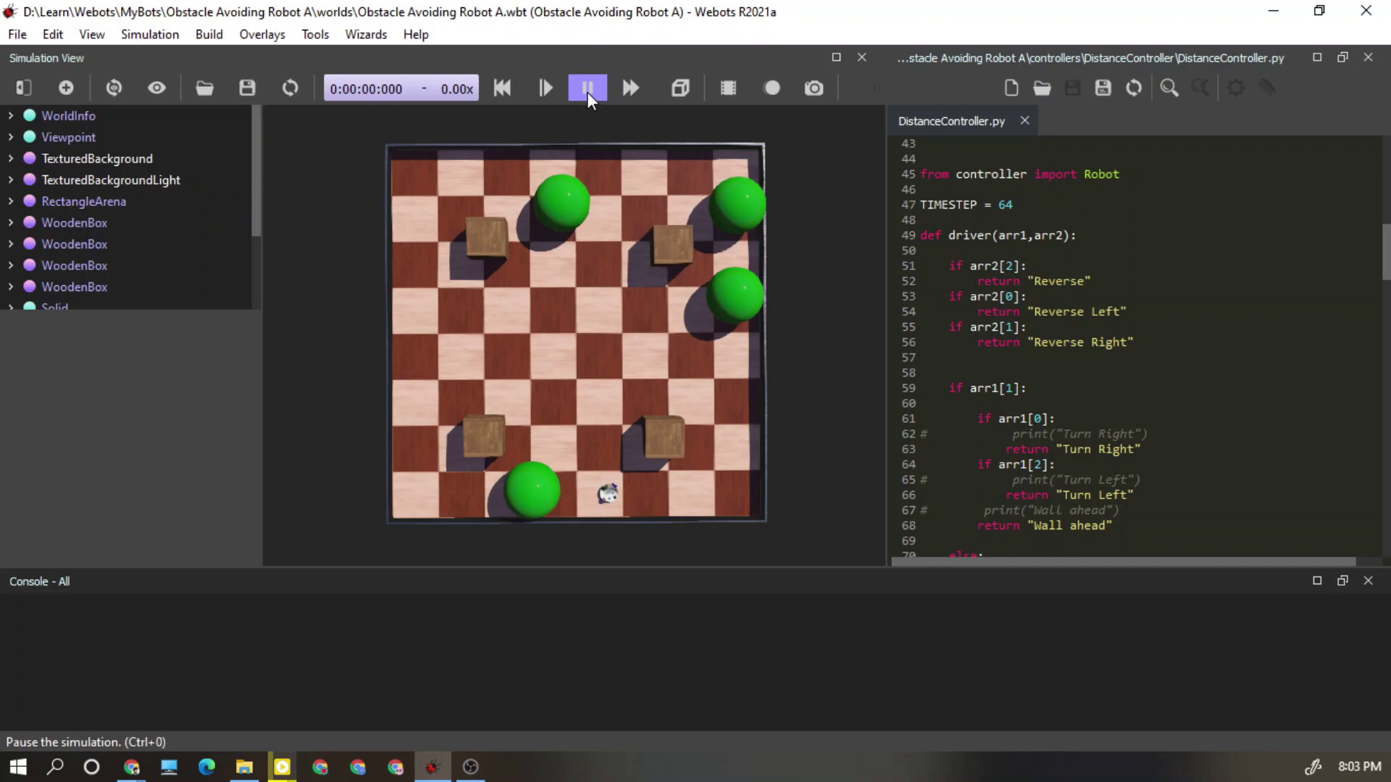
pyautogui.click(592, 90)
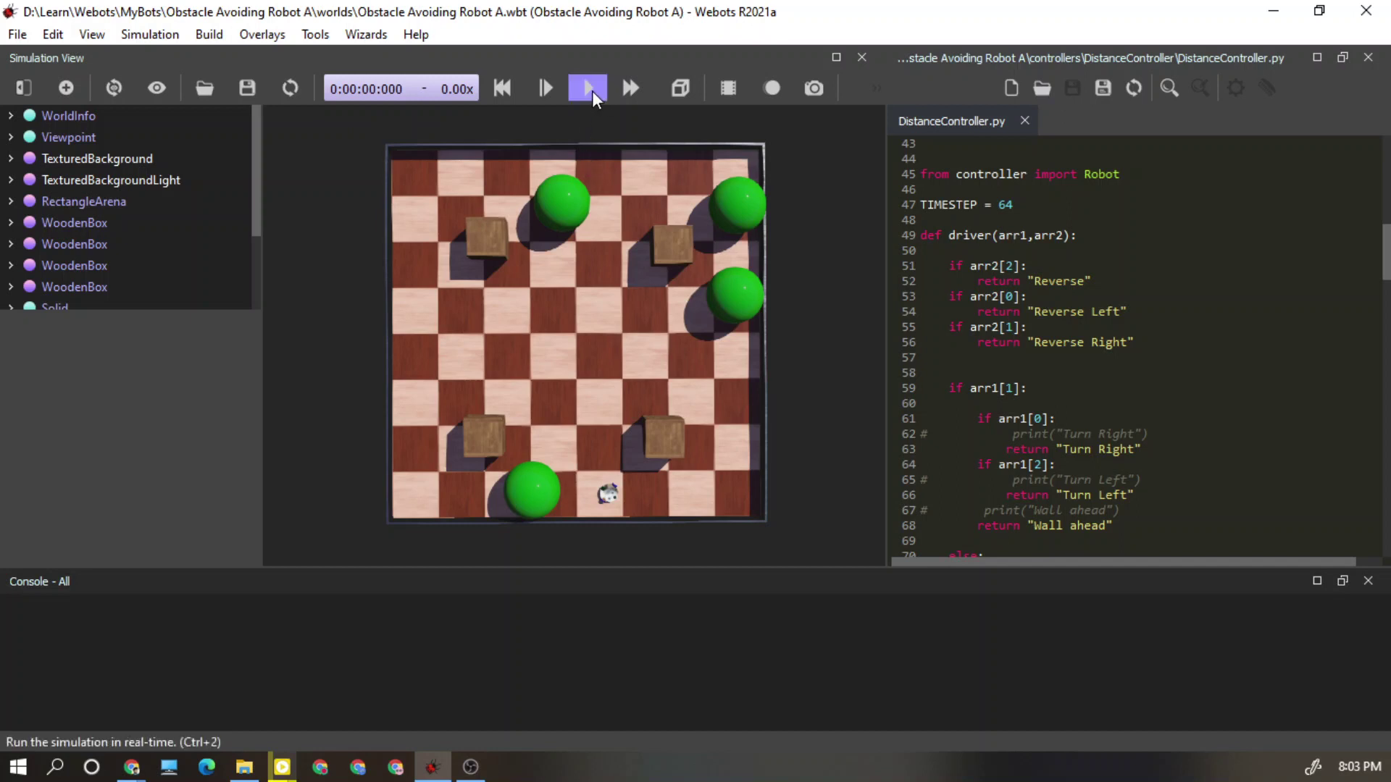
pyautogui.click(585, 89)
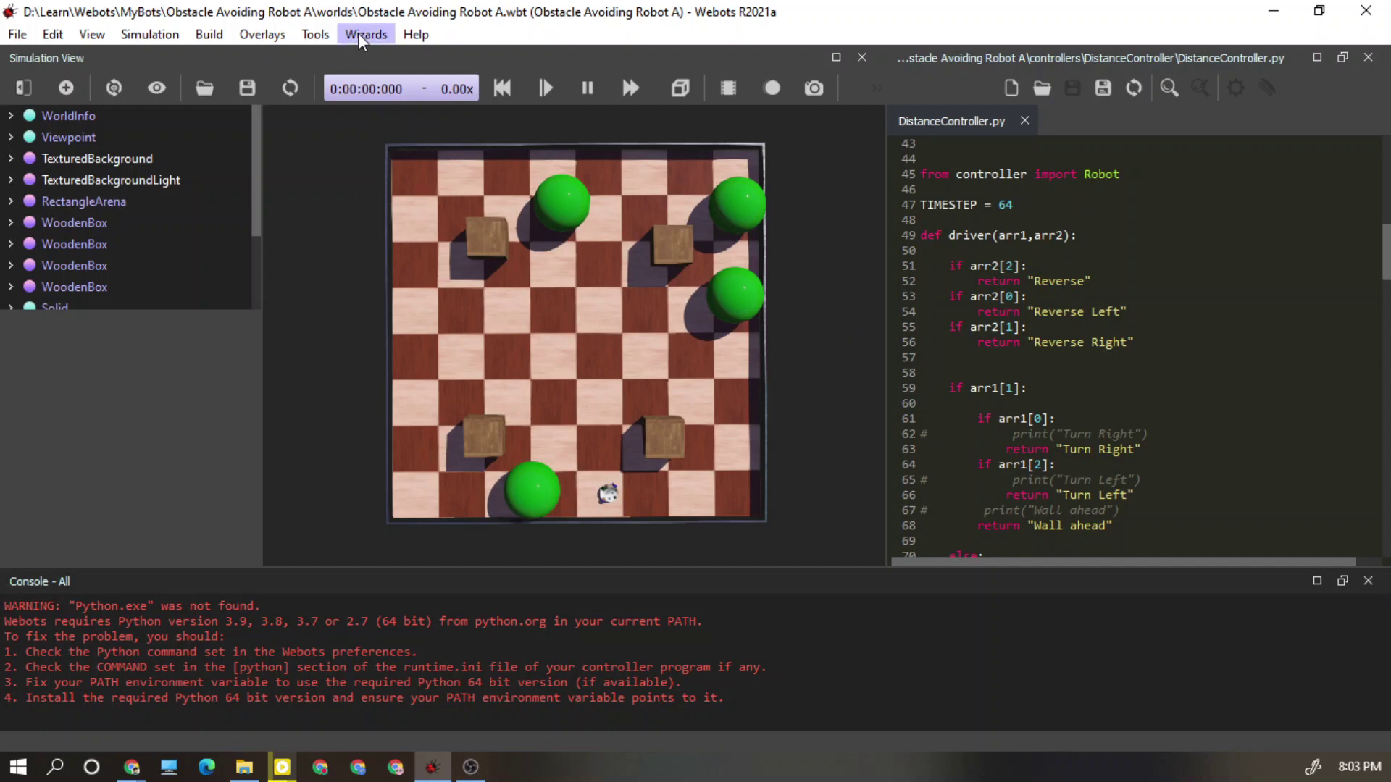
pyautogui.click(585, 87)
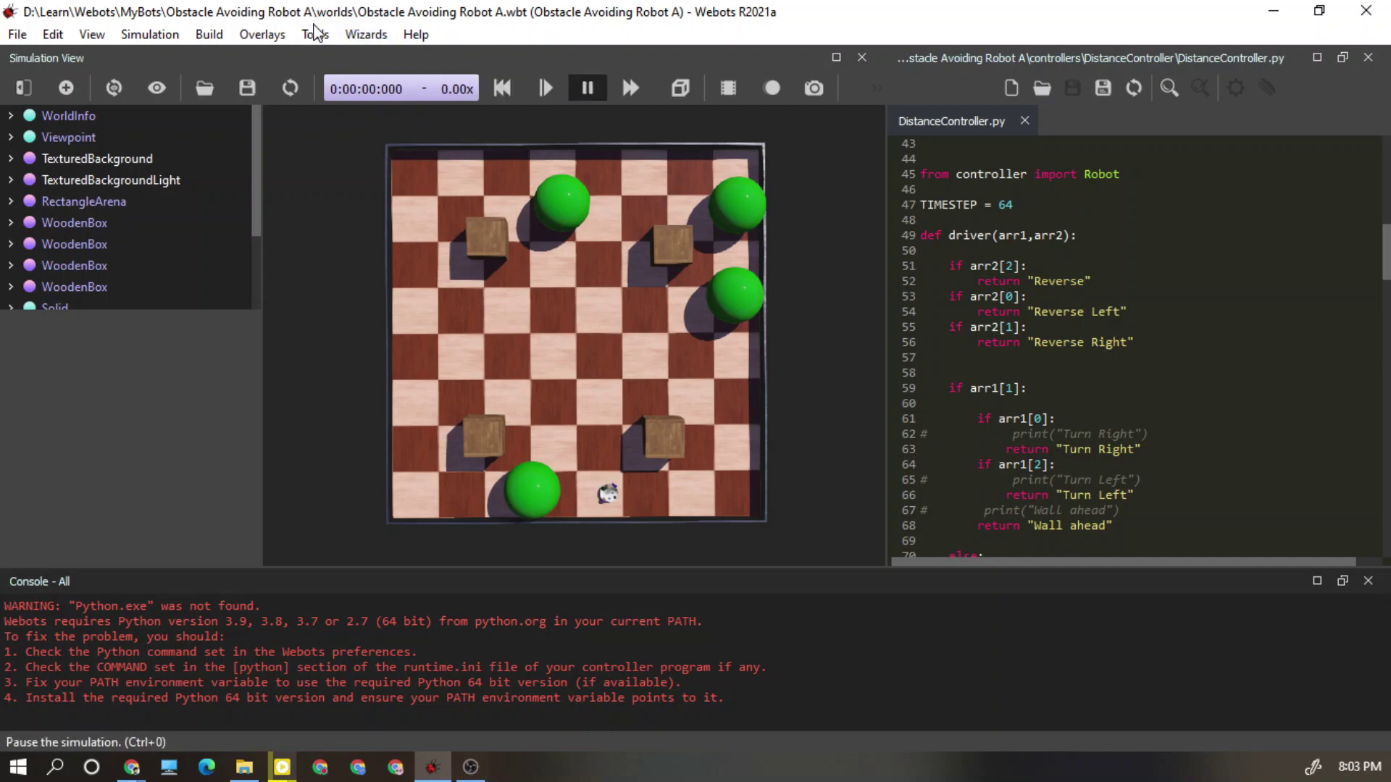
# Step: Open the Webots preferences and select the existing Python command text
pyautogui.click(315, 34)
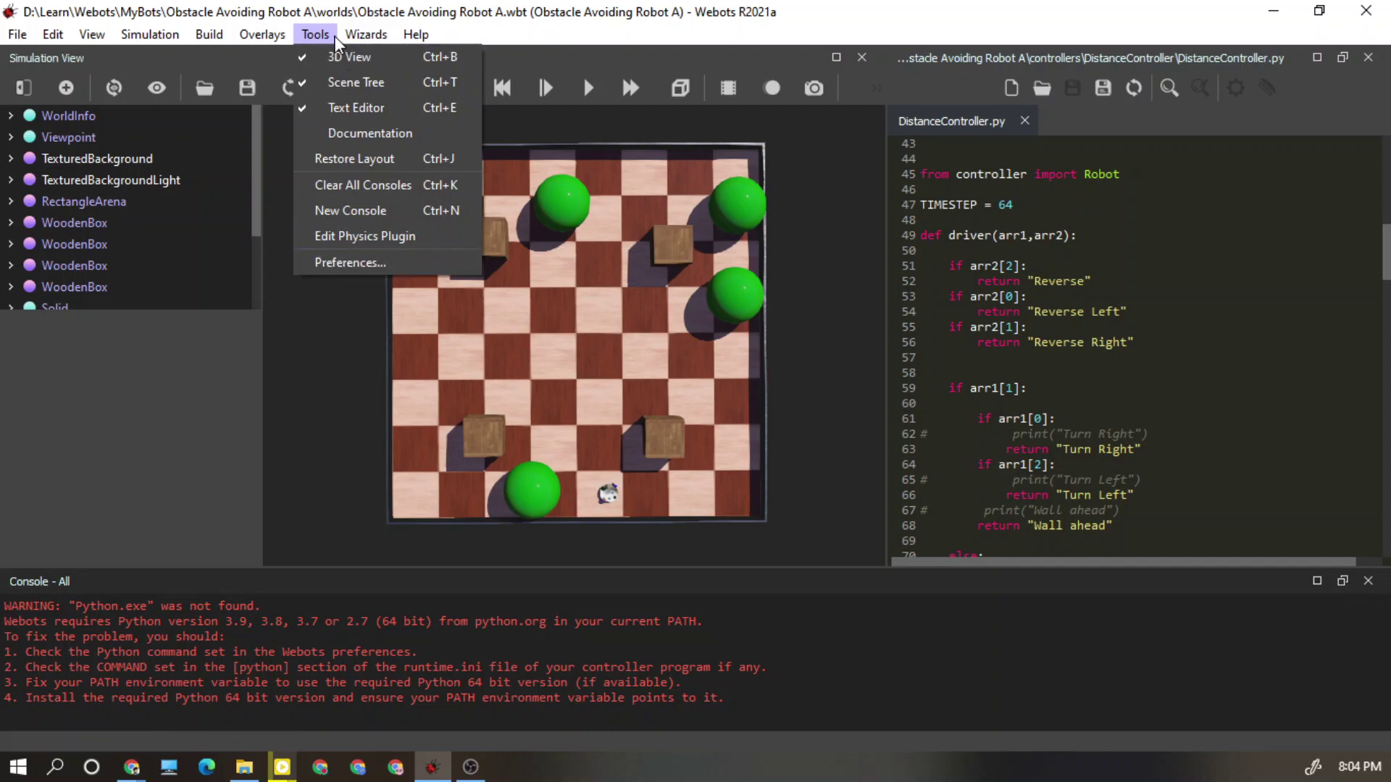
pyautogui.click(367, 267)
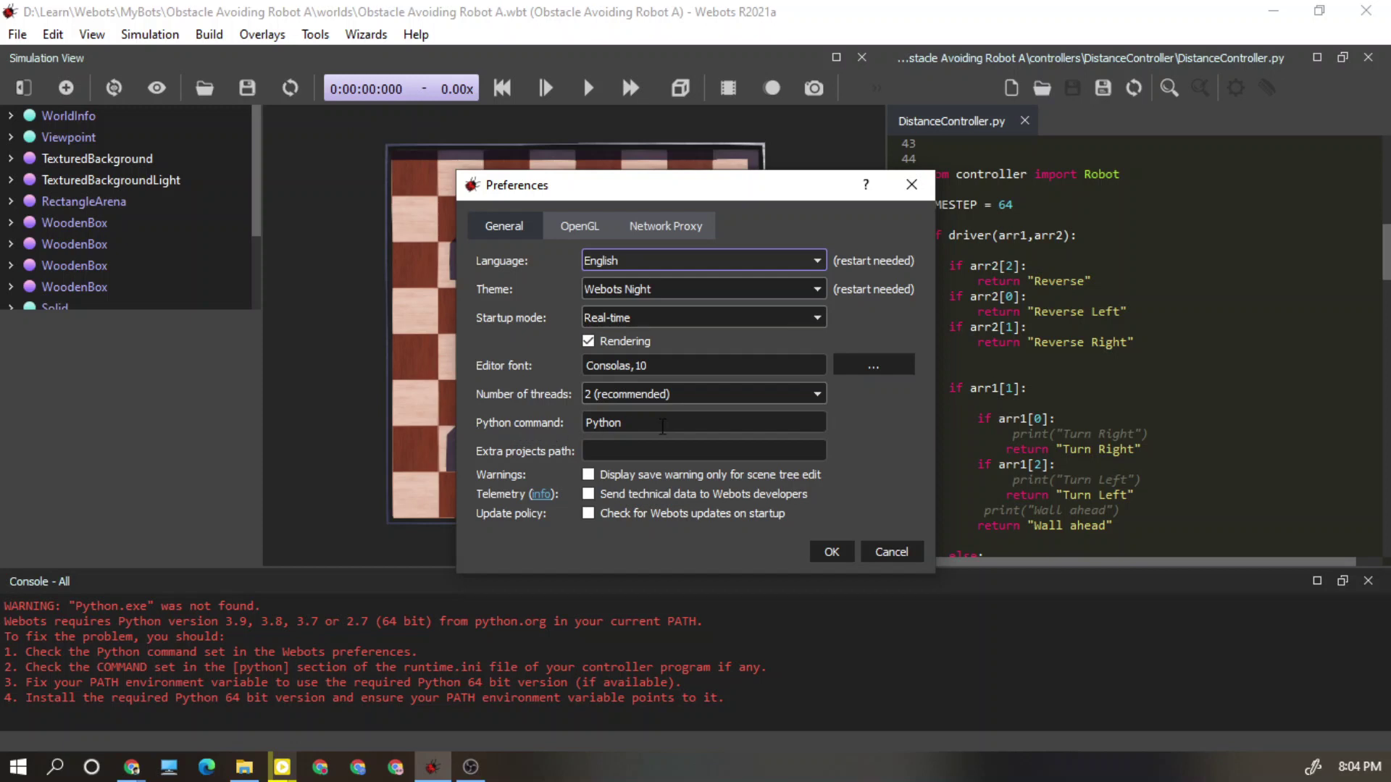
pyautogui.doubleClick(662, 426)
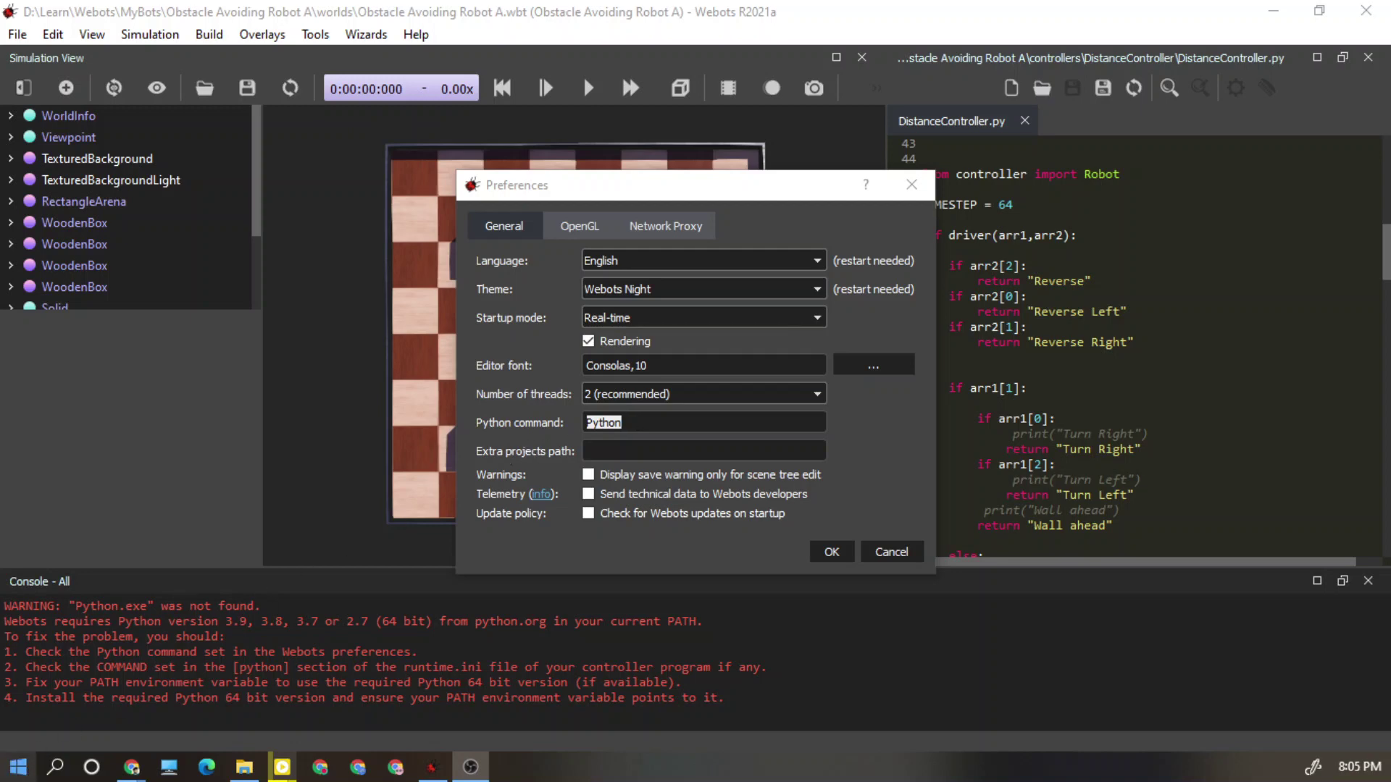
# Step: Find the installed Python 3.9 (64-bit) app and follow its shortcut to the Python39 installation folder
pyautogui.click(36, 760)
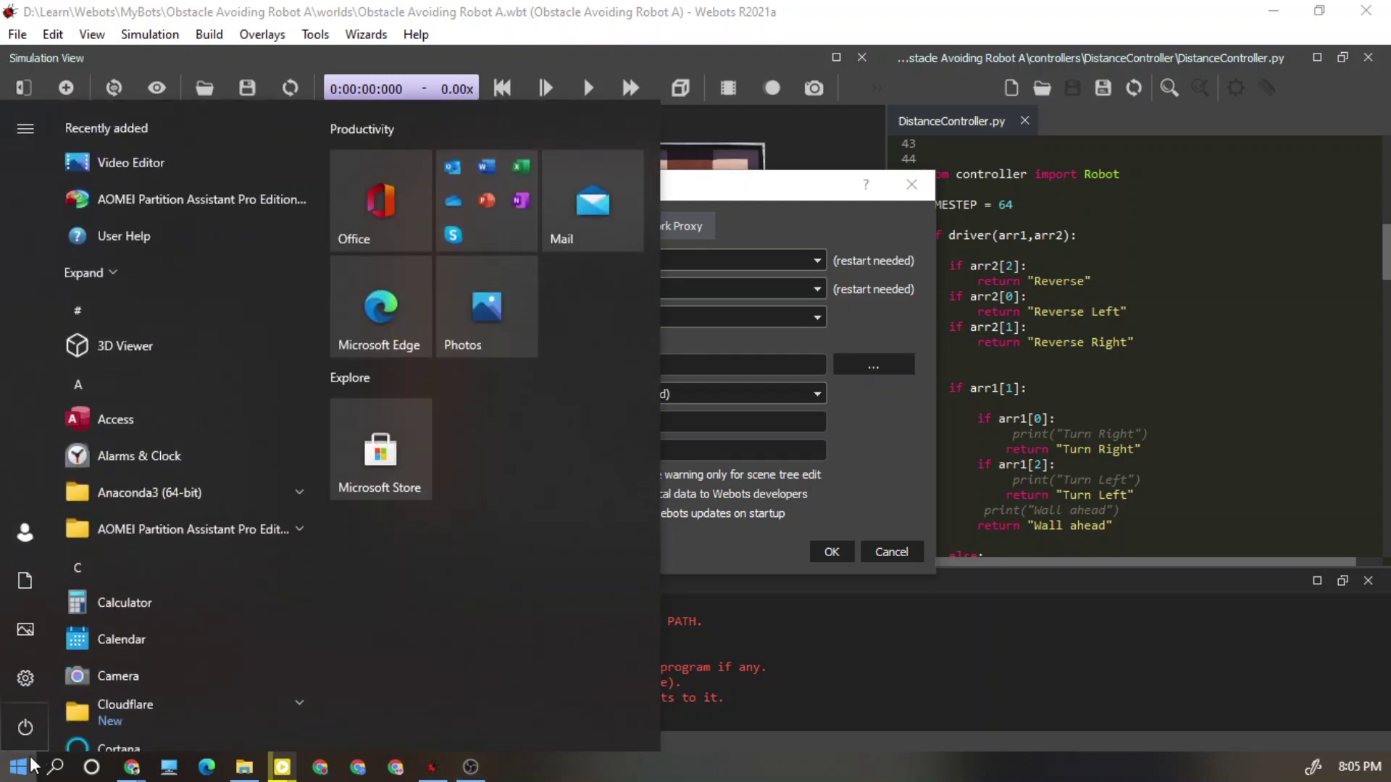
pyautogui.write('pytho')
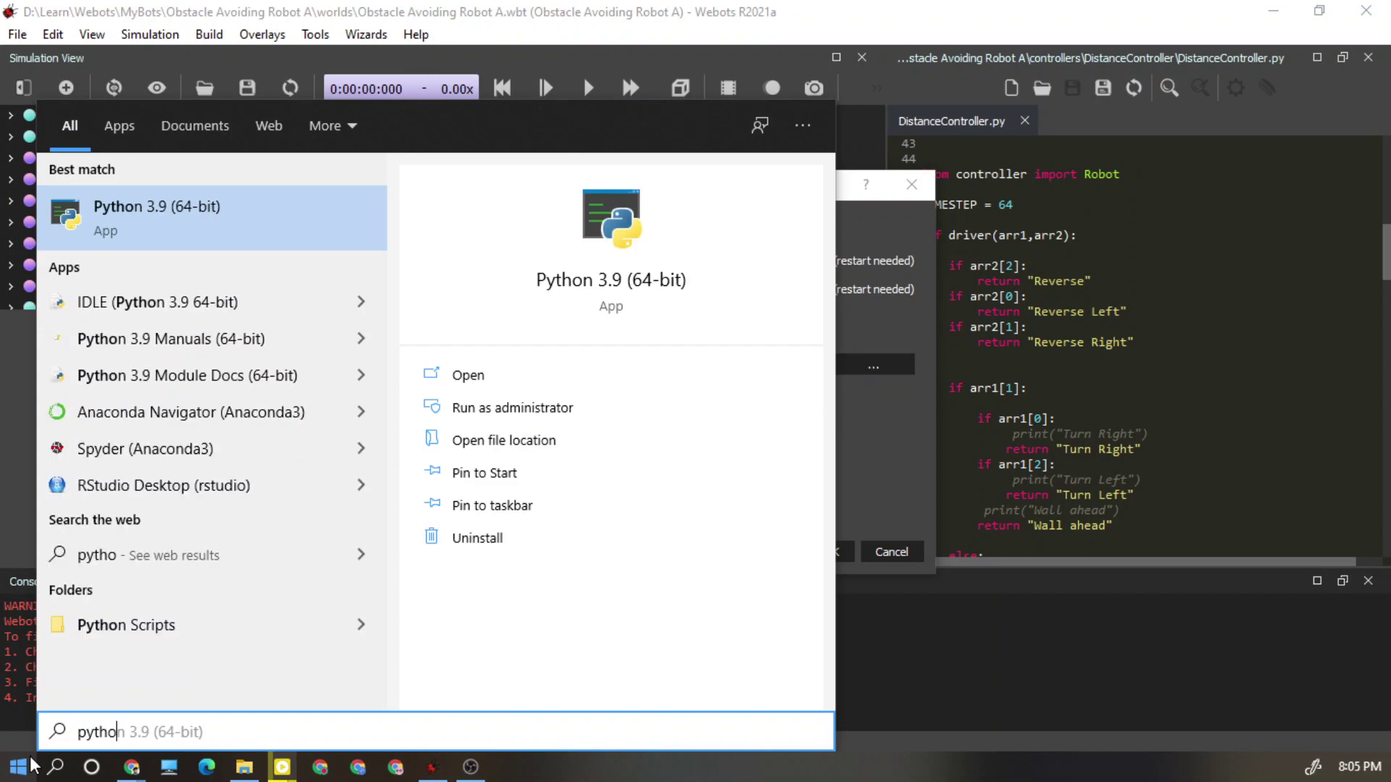
pyautogui.write('n')
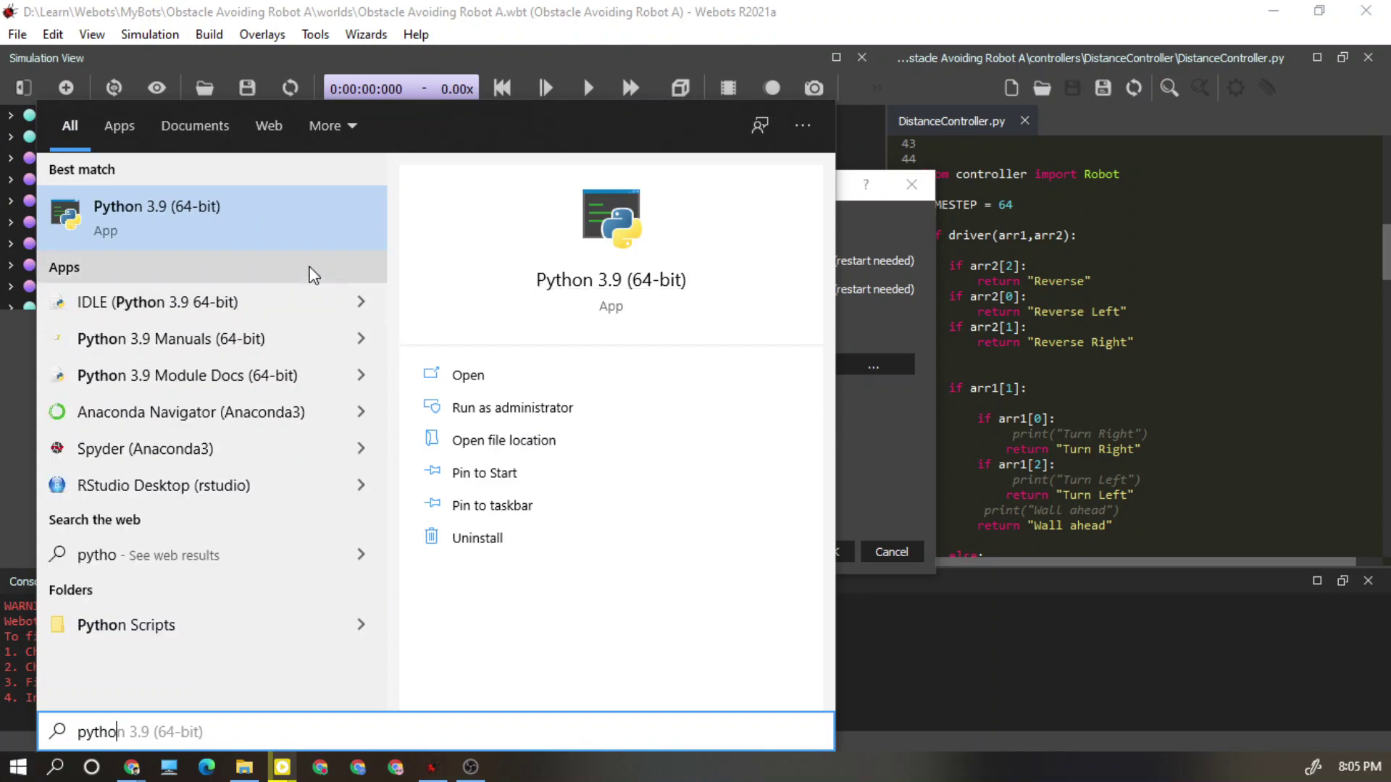
pyautogui.click(494, 442)
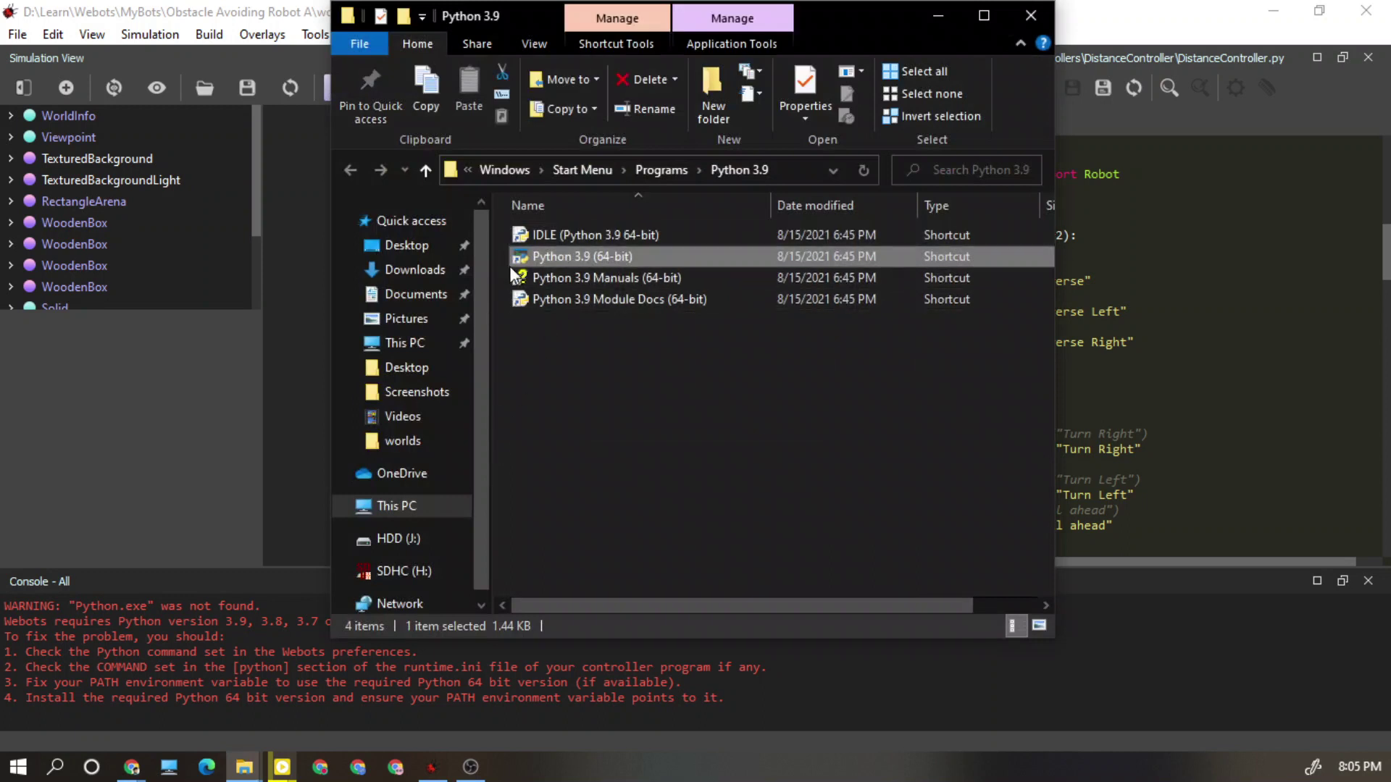
pyautogui.rightClick(599, 251)
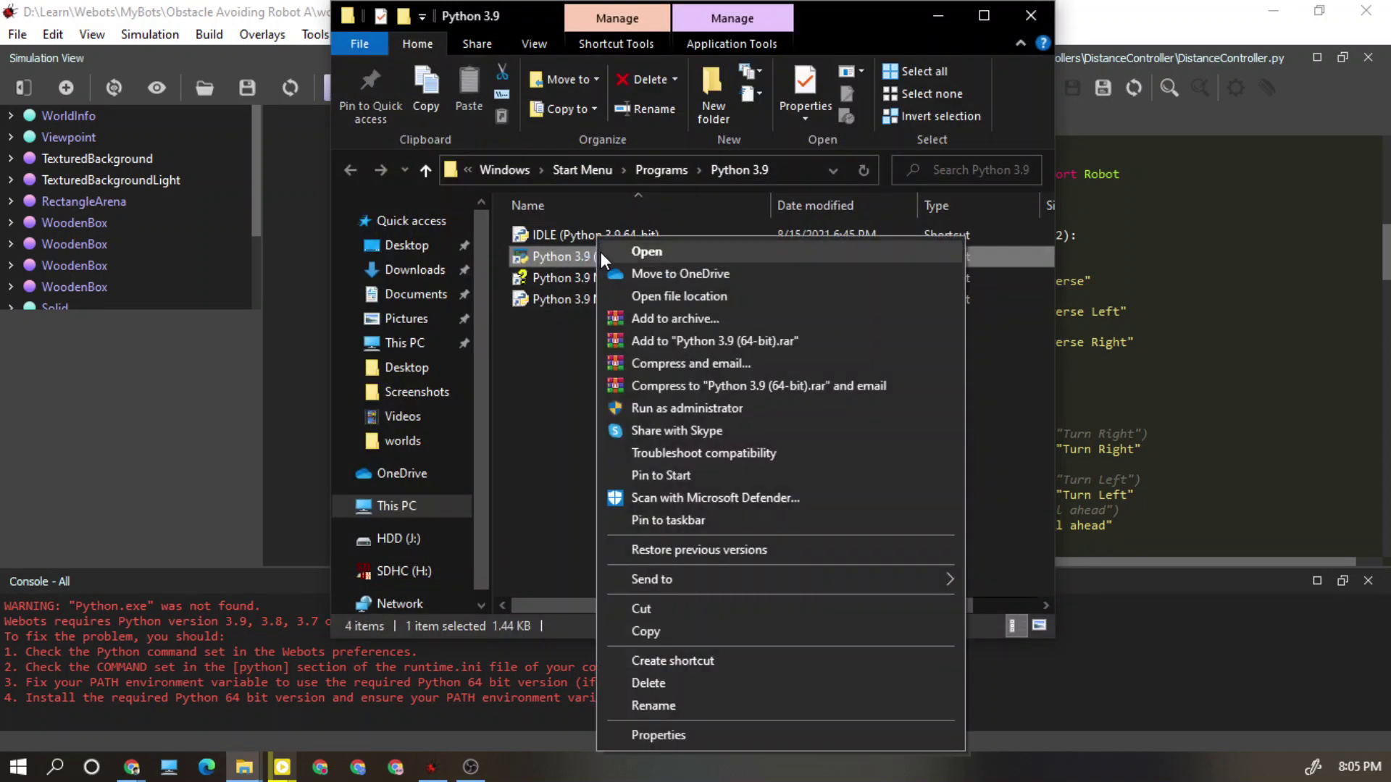
pyautogui.click(655, 301)
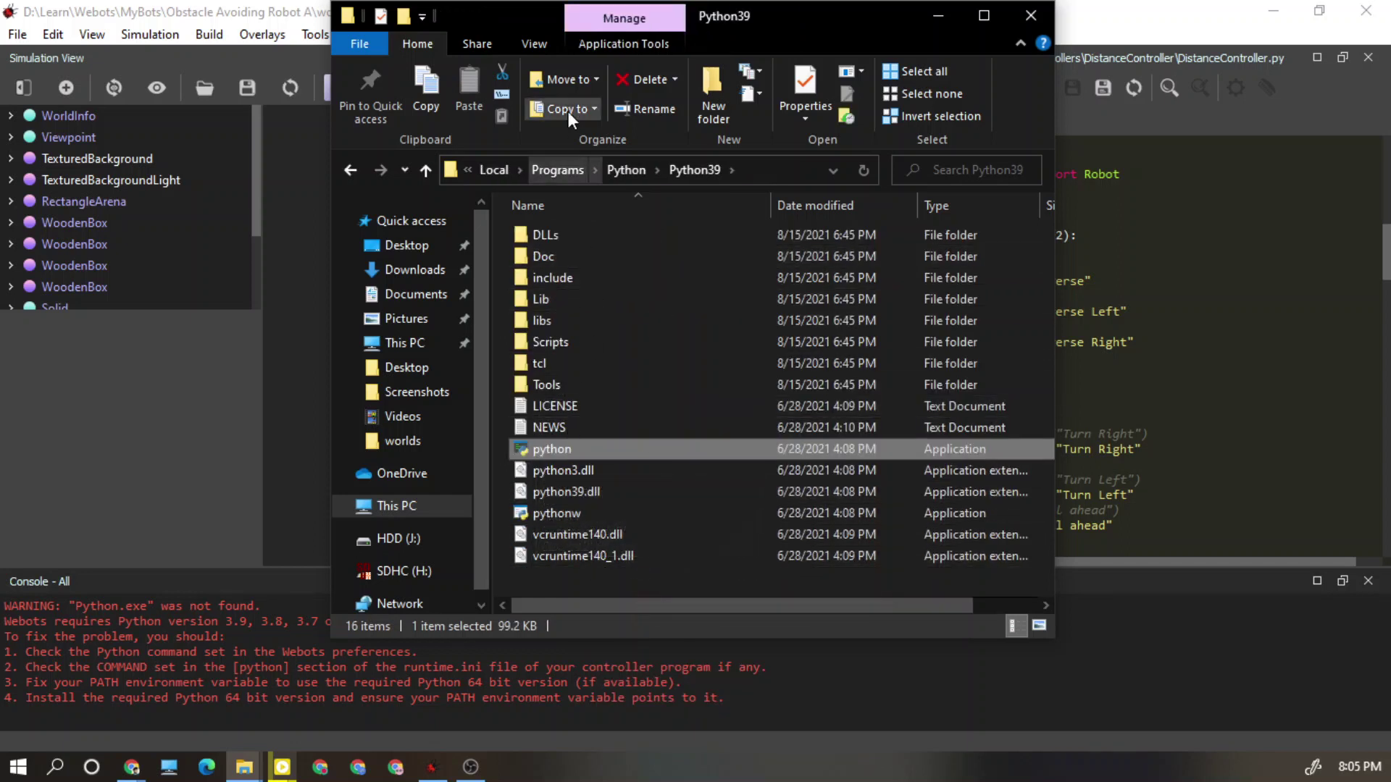
# Step: Show file name extensions in the Python39 folder, copy the folder's full path, and minimize the file window
pyautogui.click(541, 41)
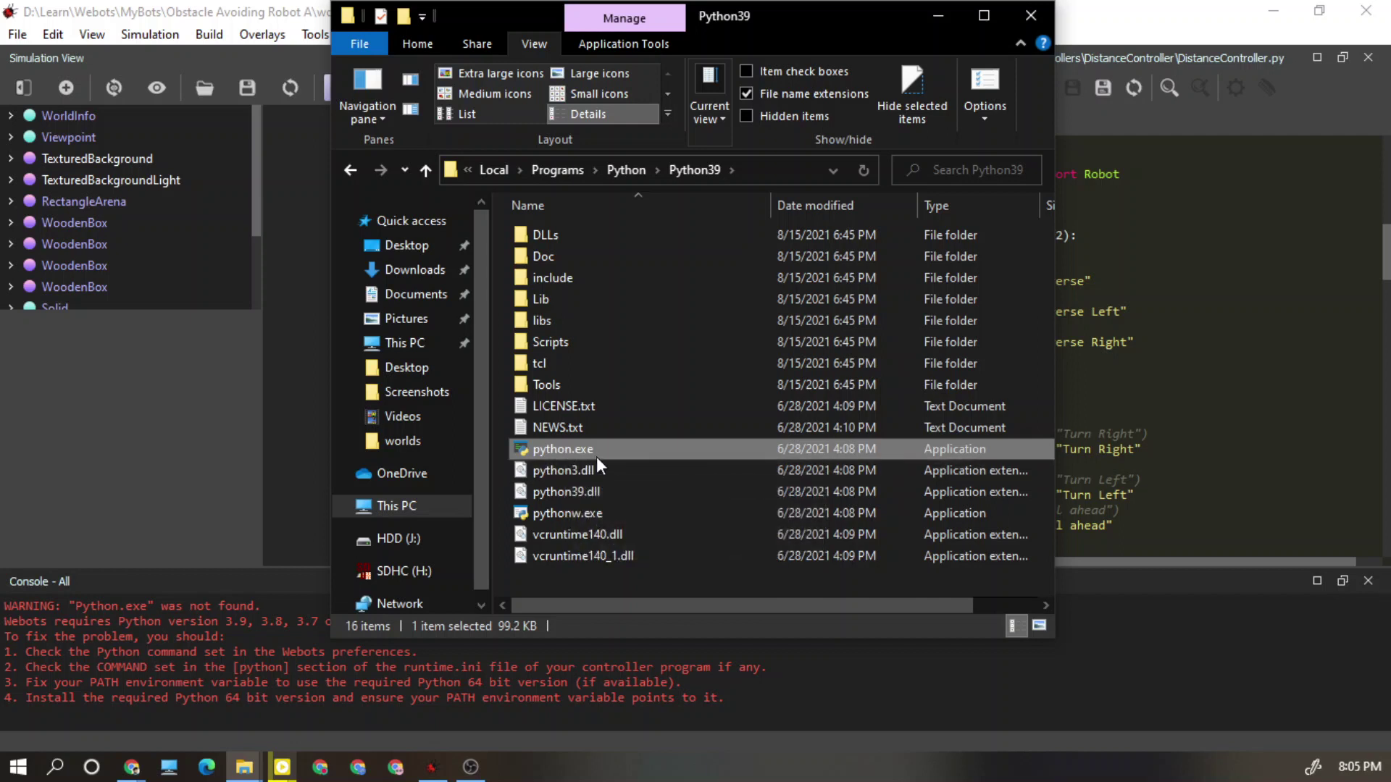
pyautogui.click(759, 168)
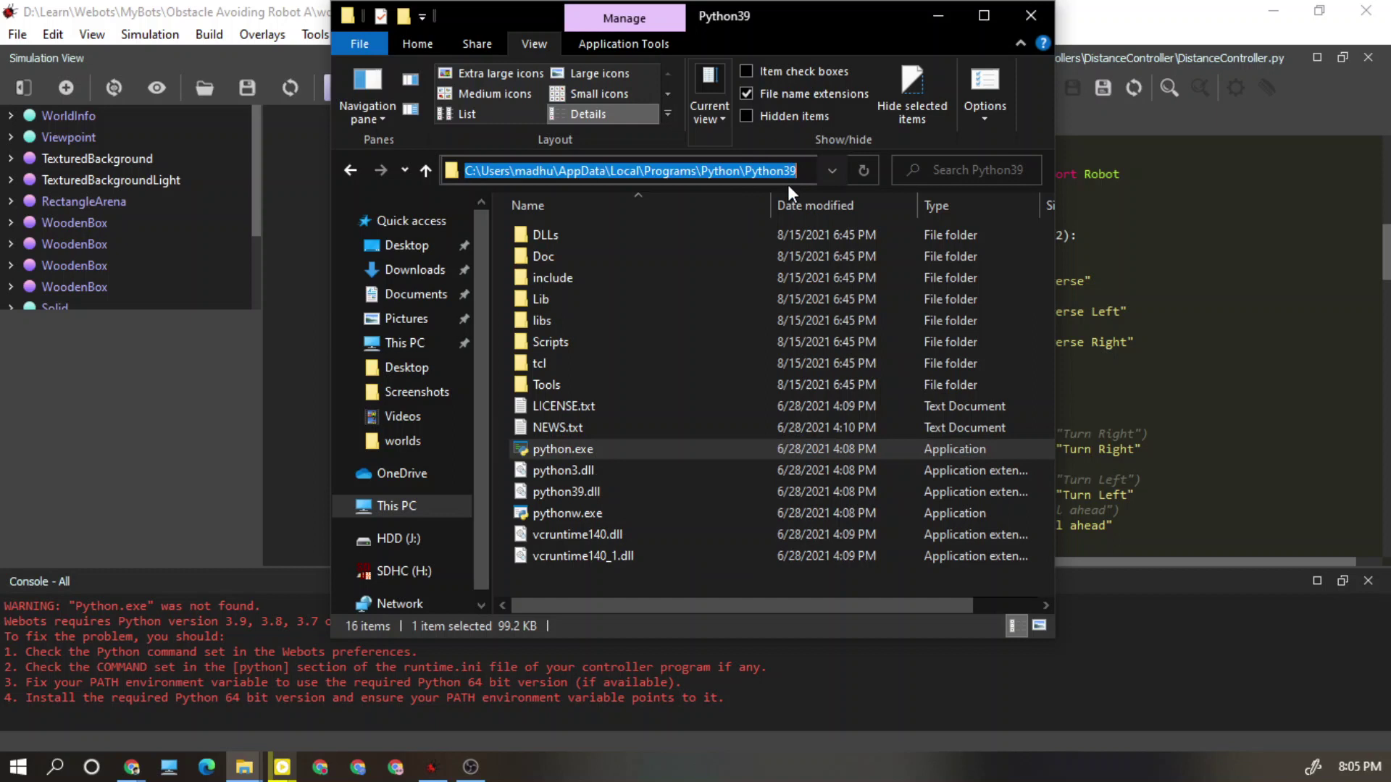
pyautogui.rightClick(746, 168)
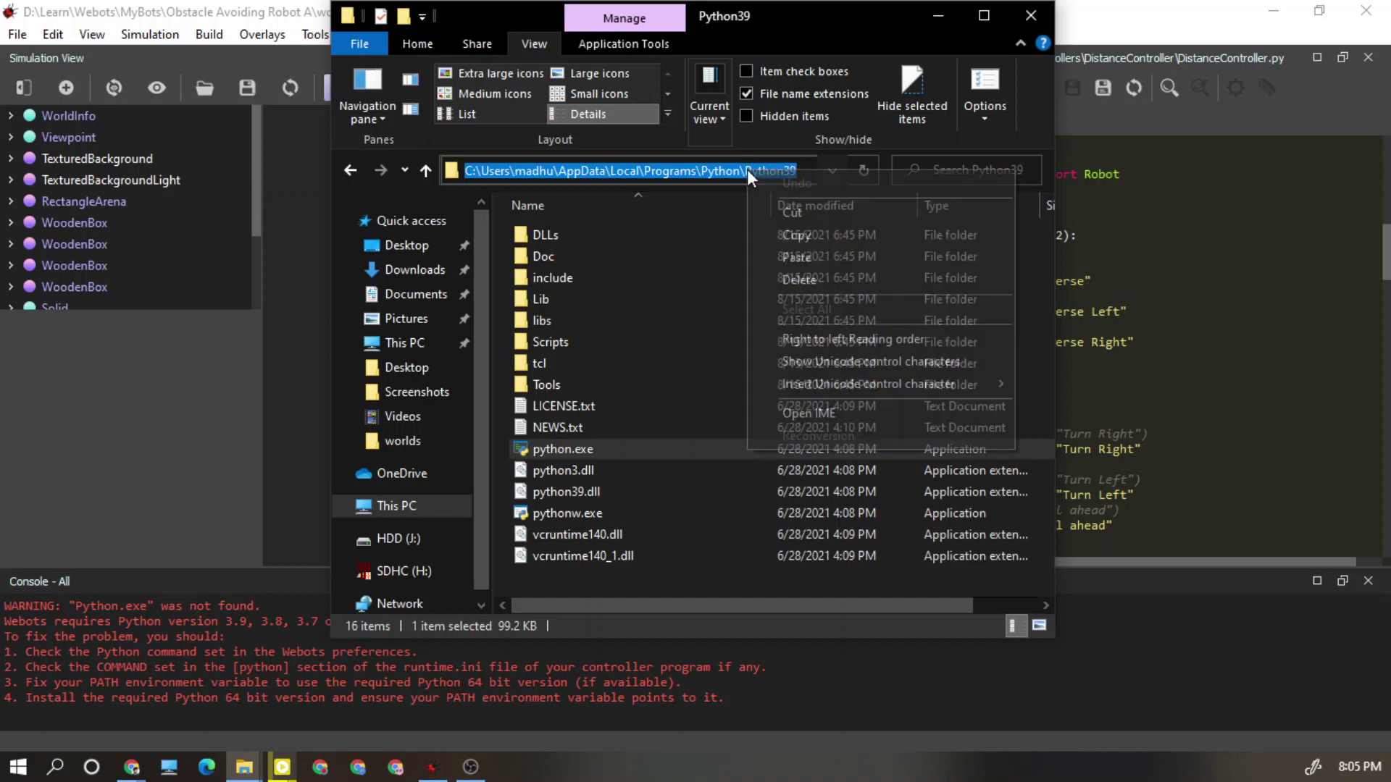
pyautogui.click(785, 237)
pyautogui.click(654, 576)
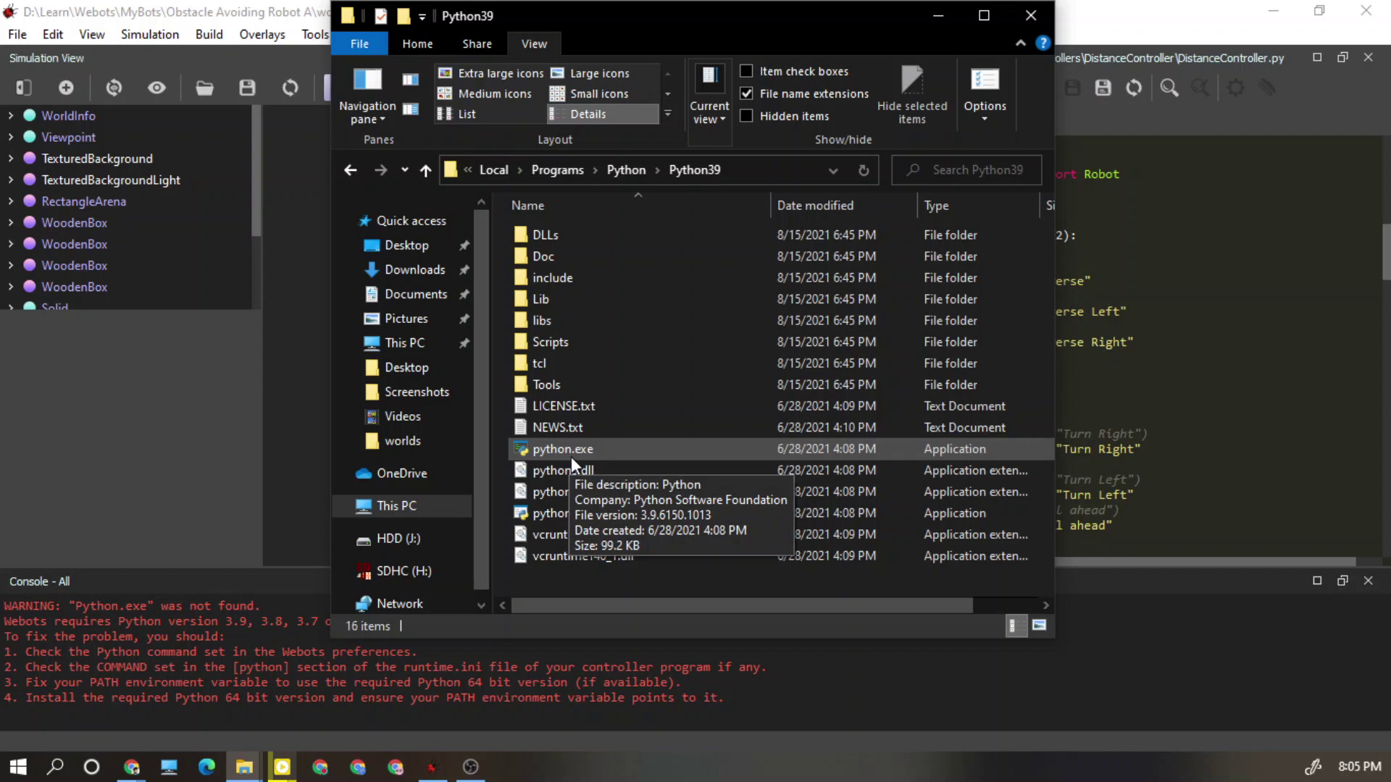
pyautogui.click(937, 15)
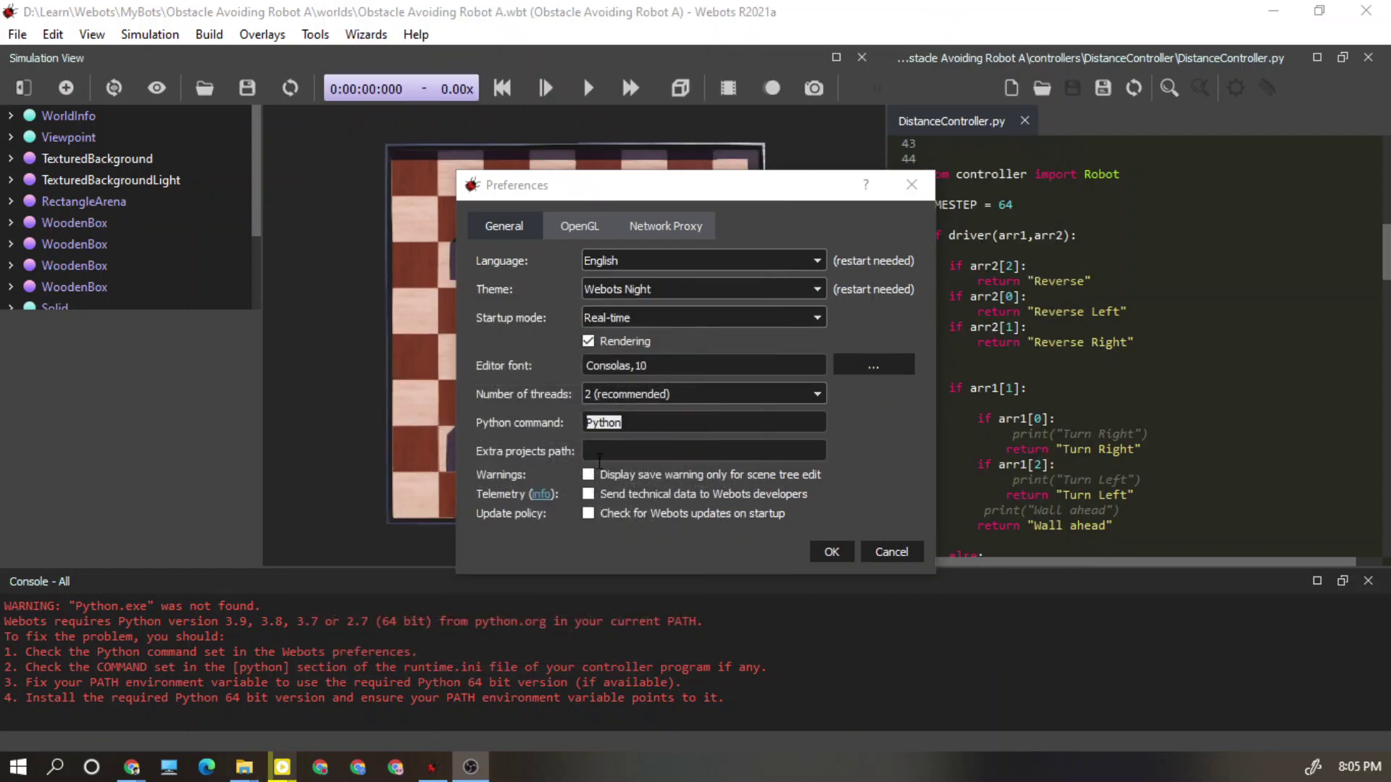
# Step: Set the Python command to the copied Python39 folder path followed by \Python.exe, and apply the preferences
pyautogui.rightClick(640, 429)
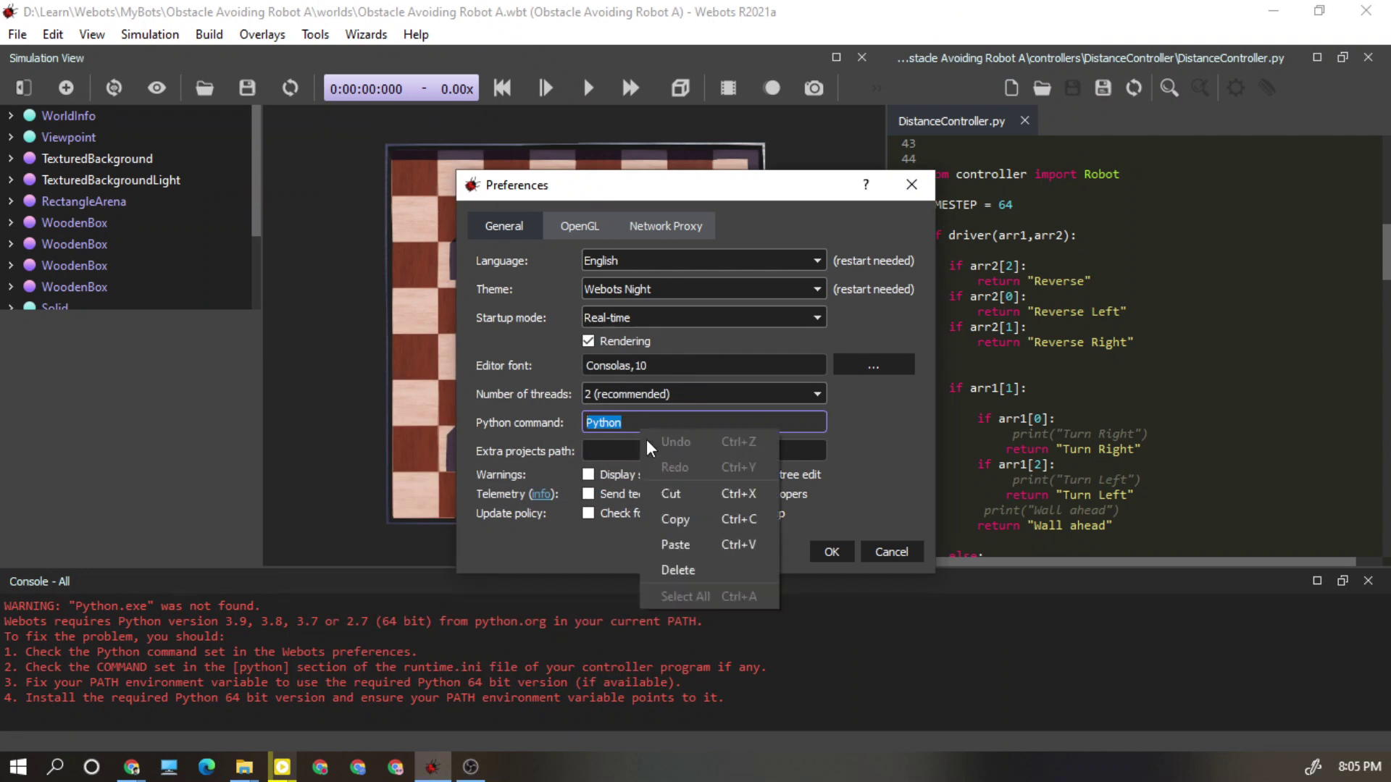
pyautogui.click(674, 544)
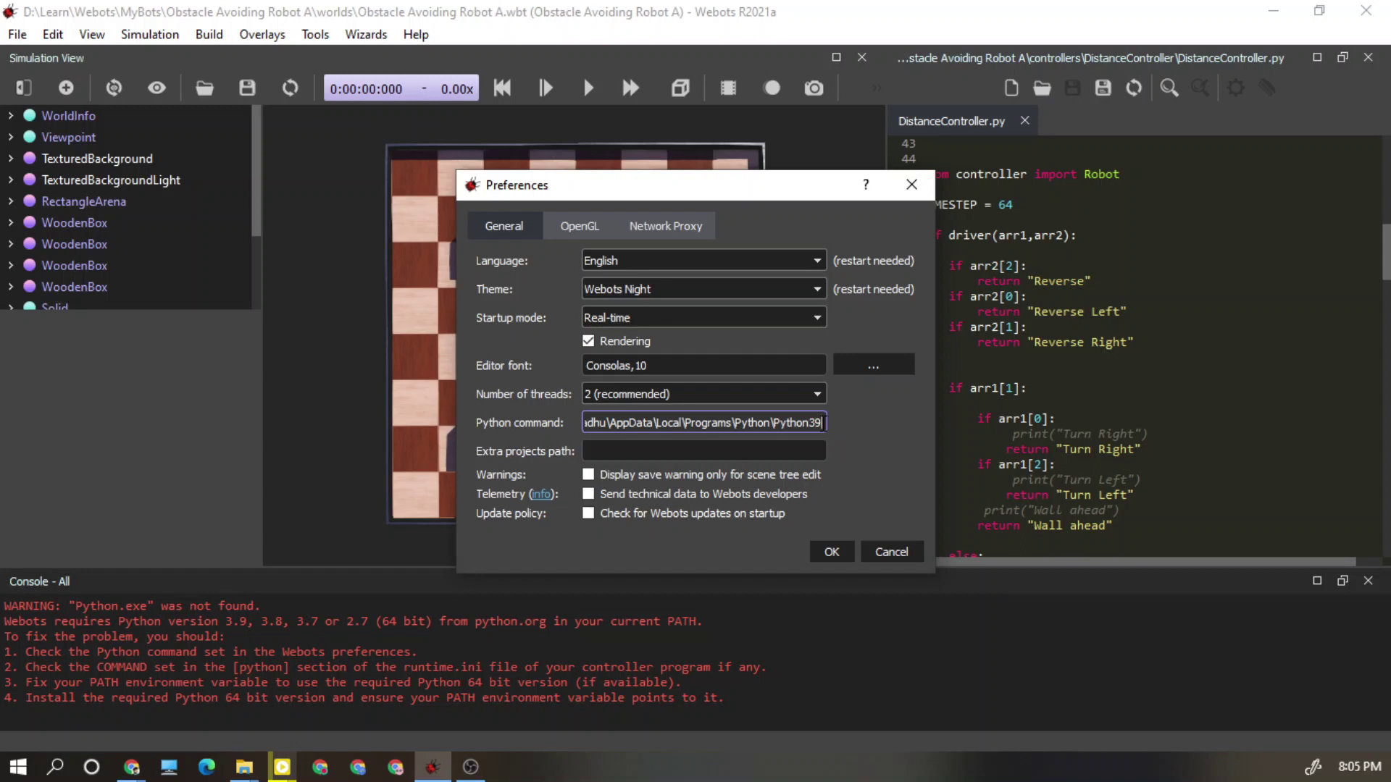
pyautogui.write('\\')
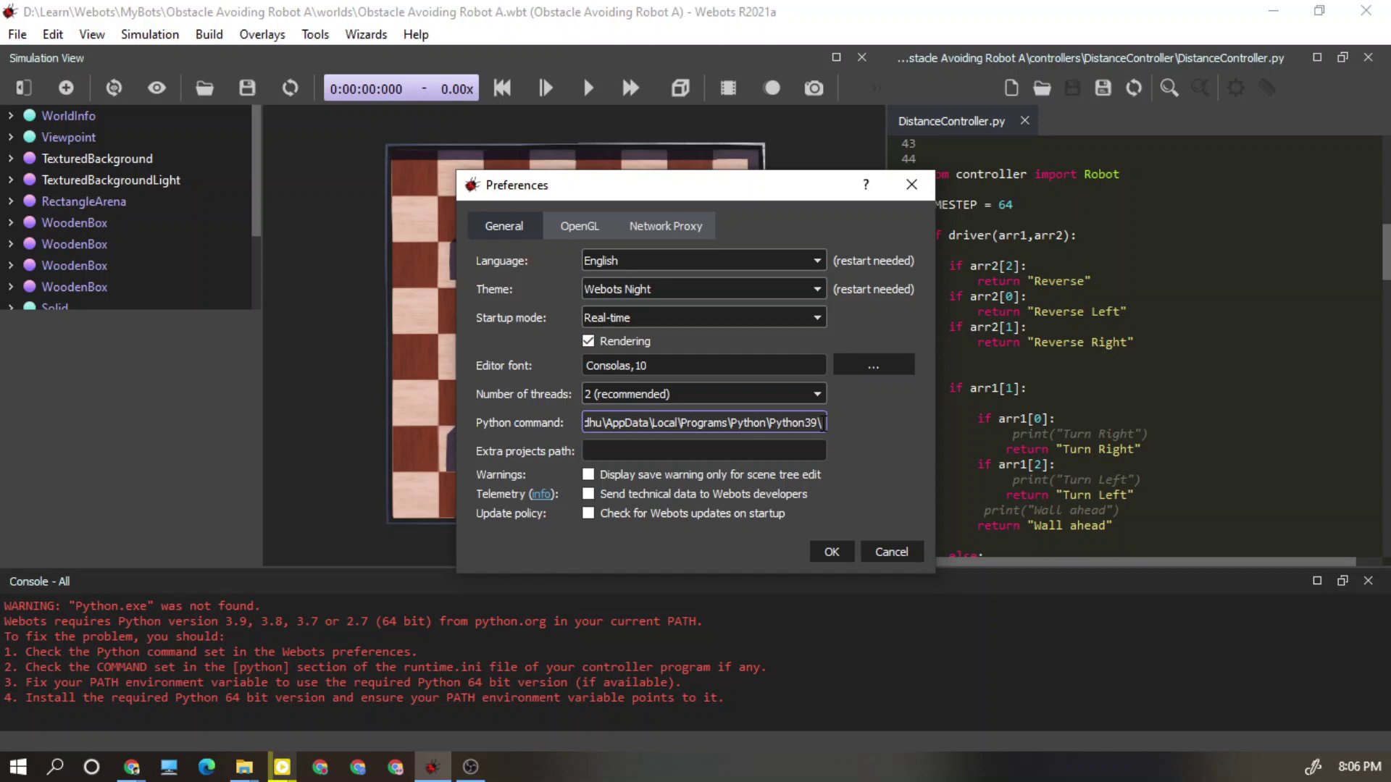
pyautogui.write('Python')
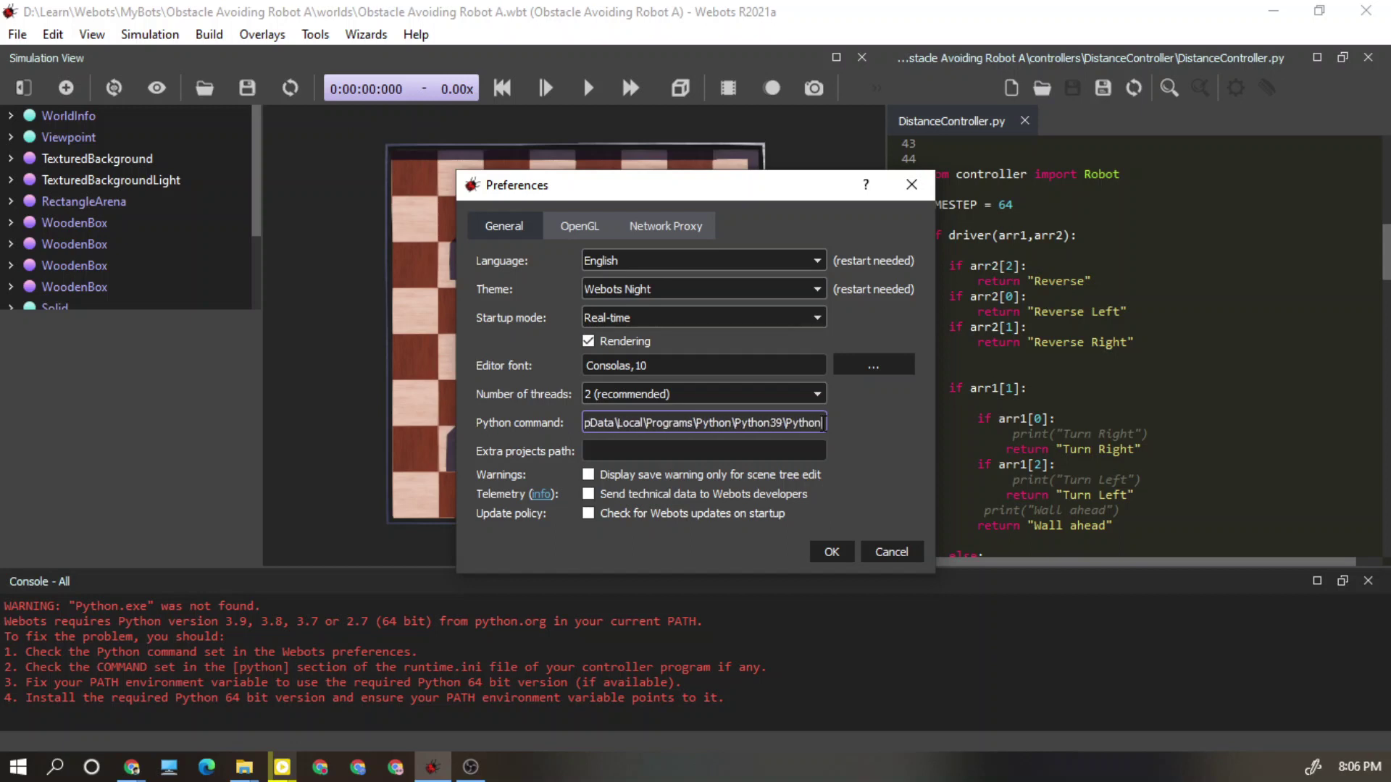
pyautogui.write('.exe')
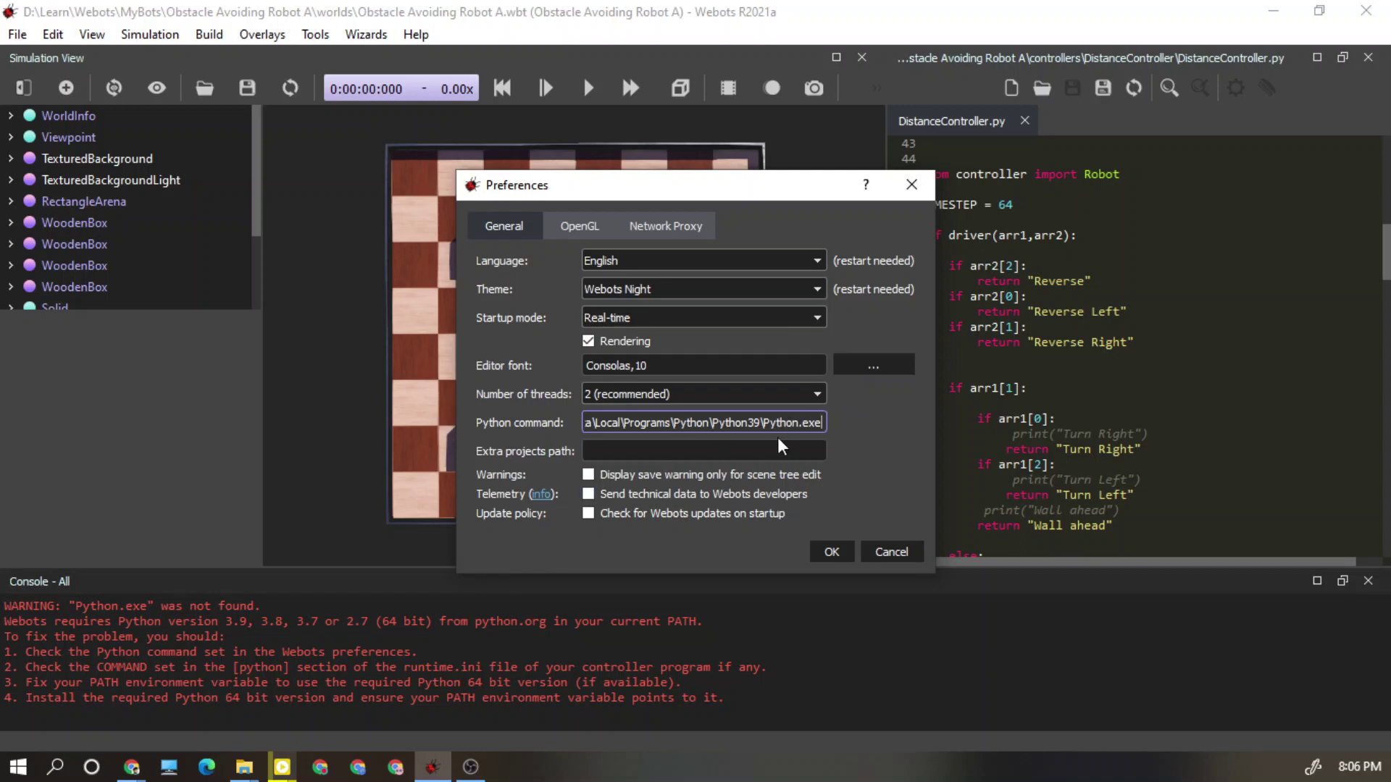
pyautogui.click(830, 552)
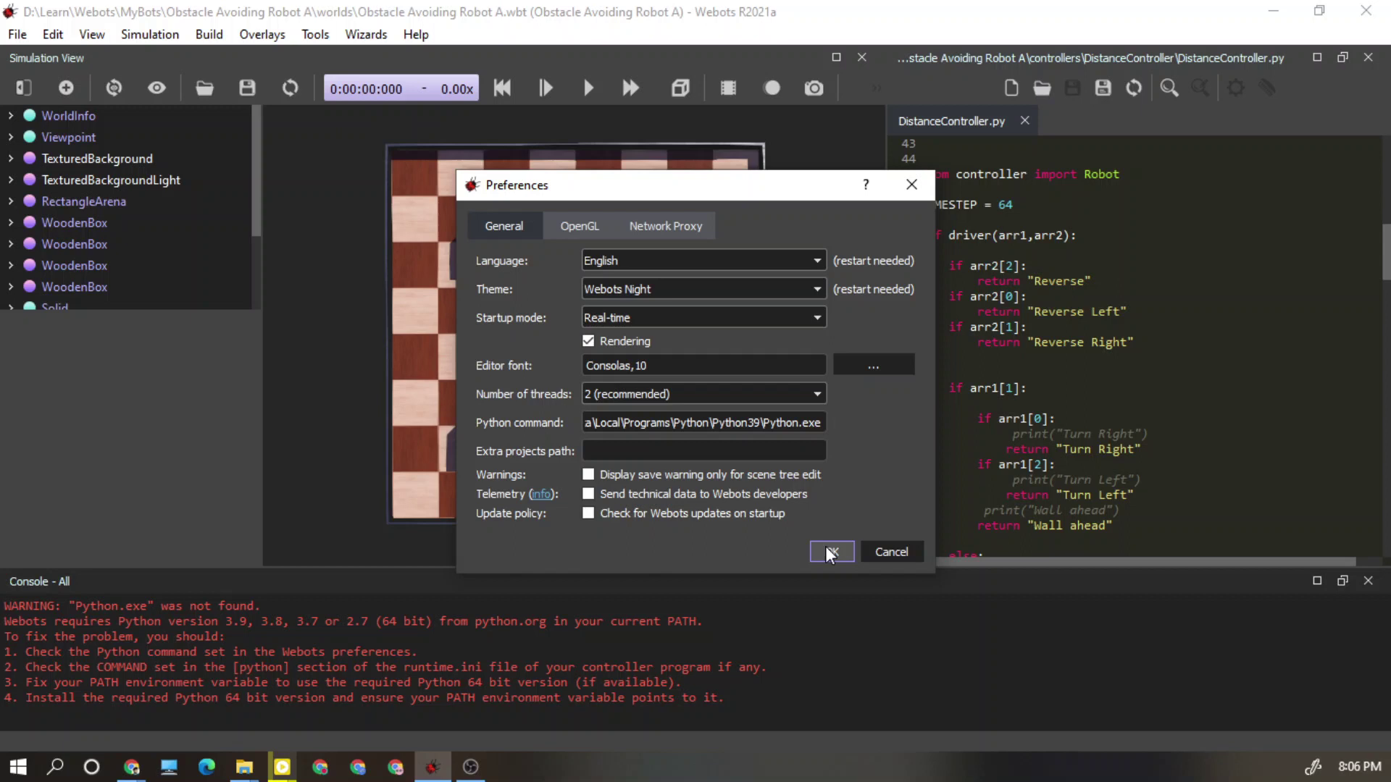
pyautogui.click(832, 554)
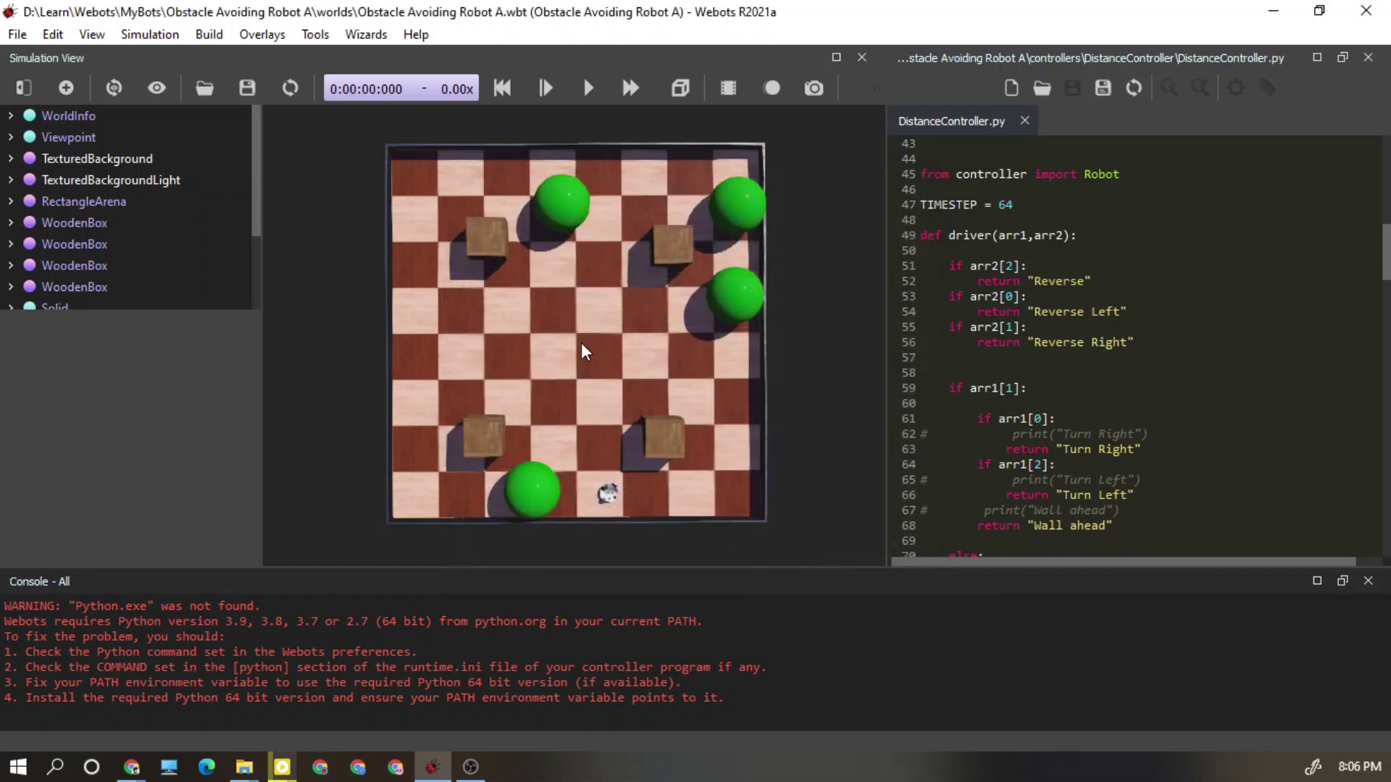
# Step: Clear the console and run the robot simulation in real time
pyautogui.click(590, 88)
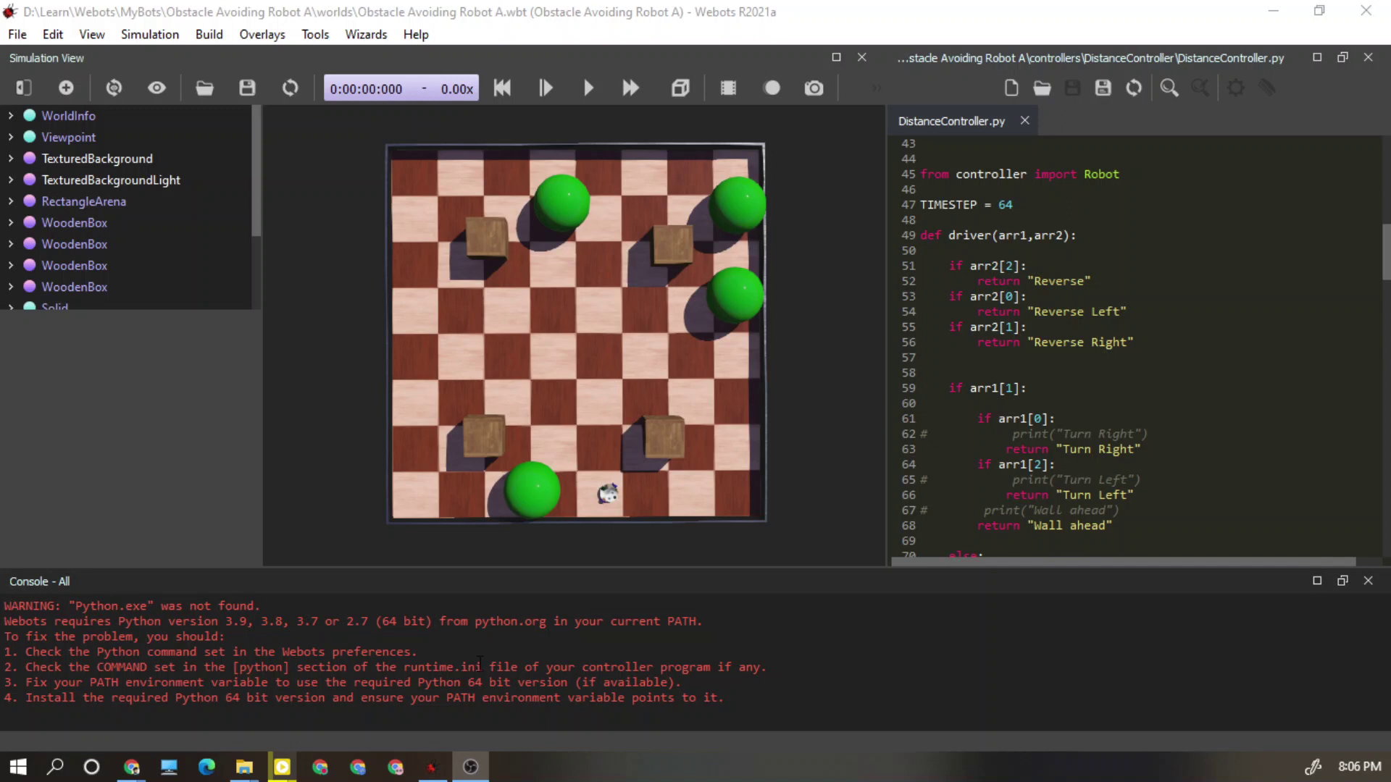
pyautogui.rightClick(479, 662)
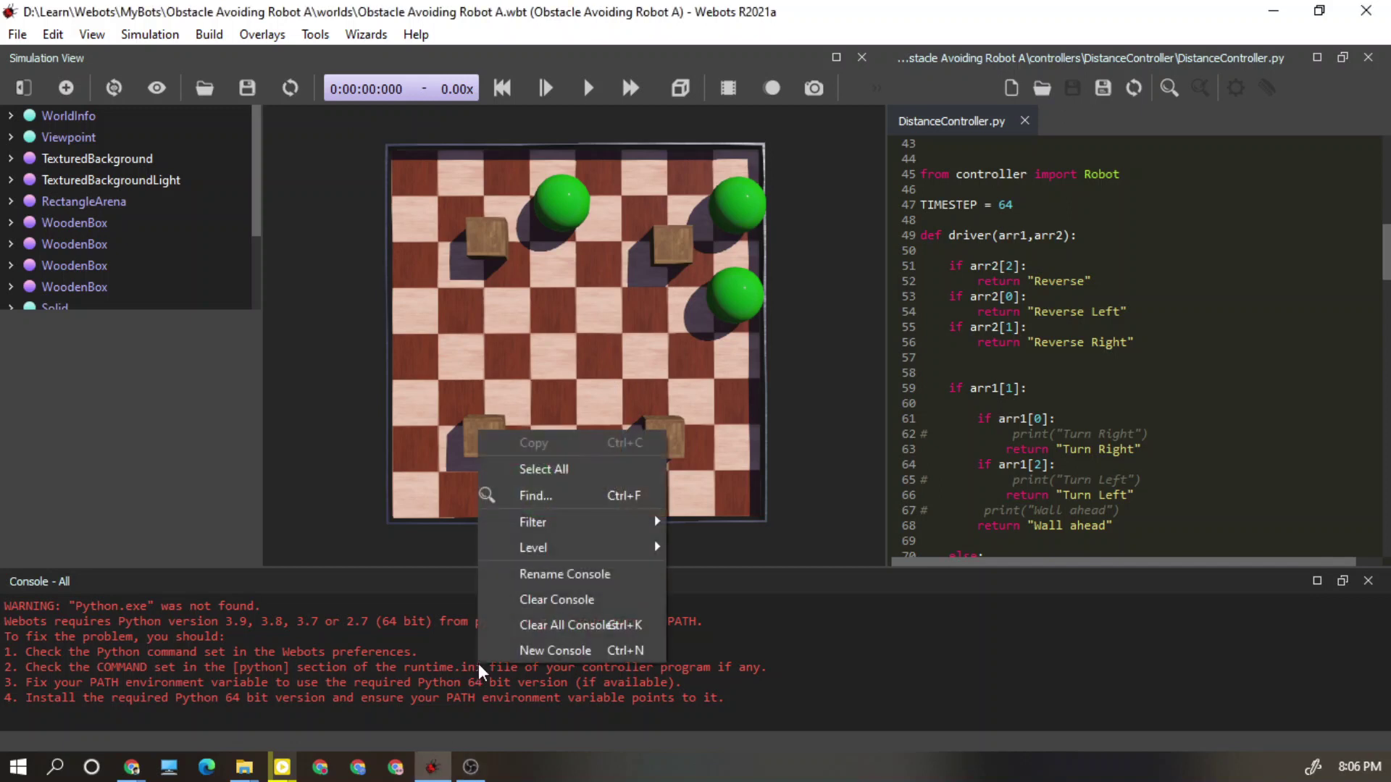
pyautogui.click(568, 607)
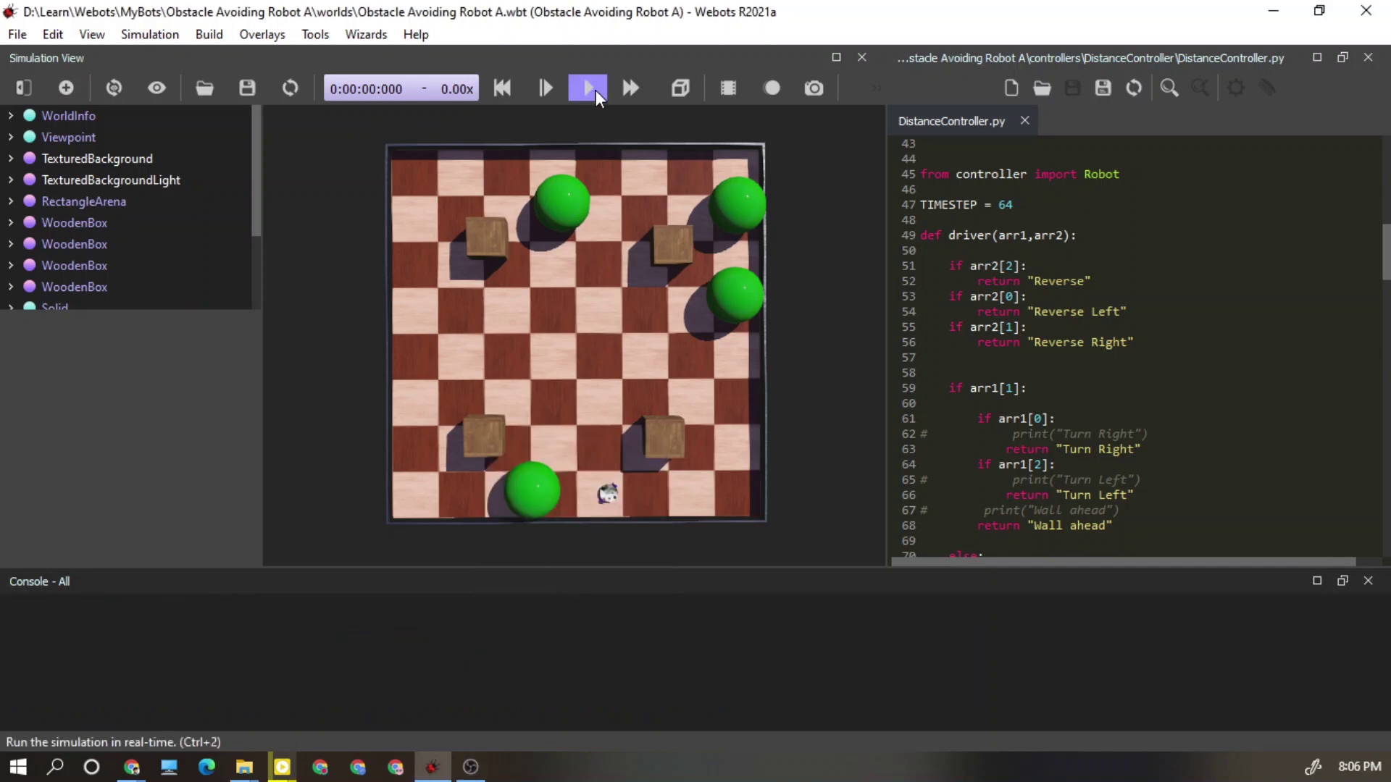
pyautogui.click(594, 90)
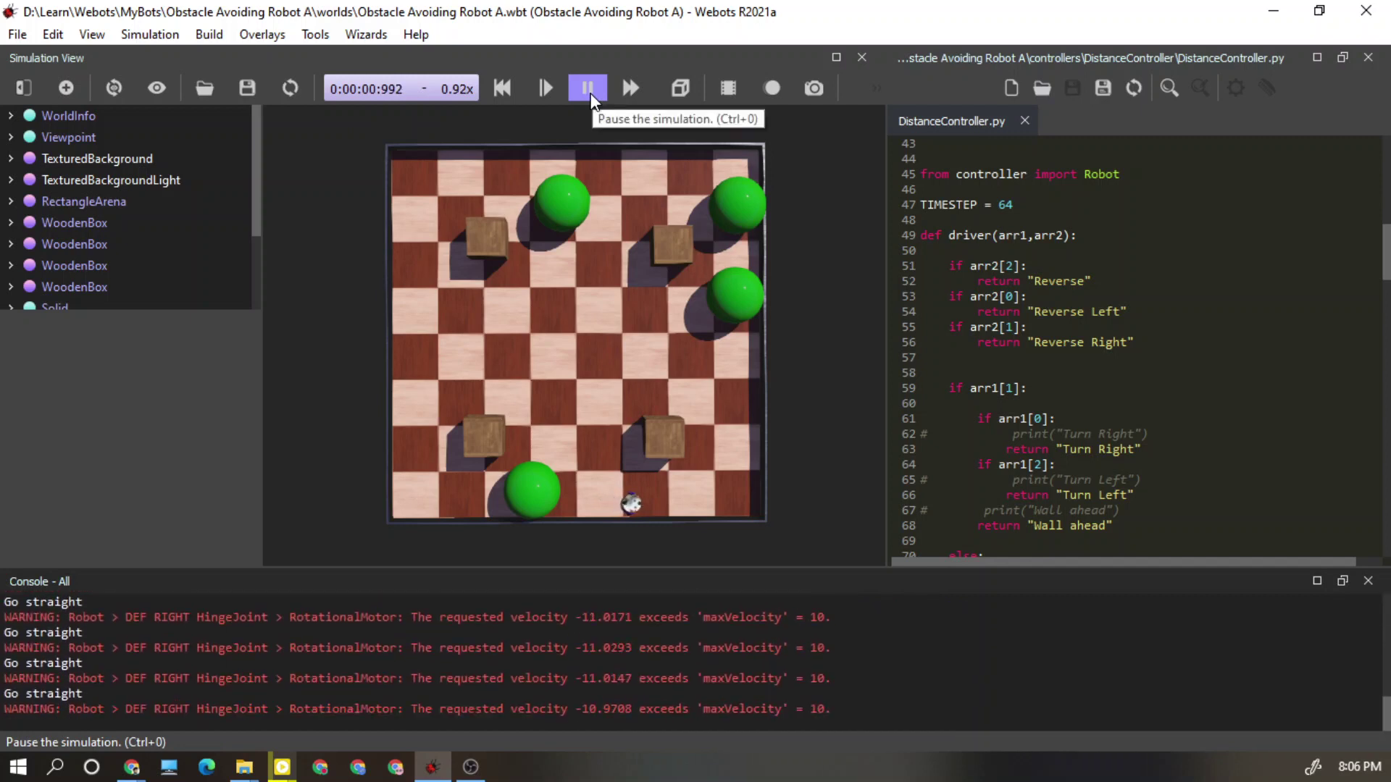